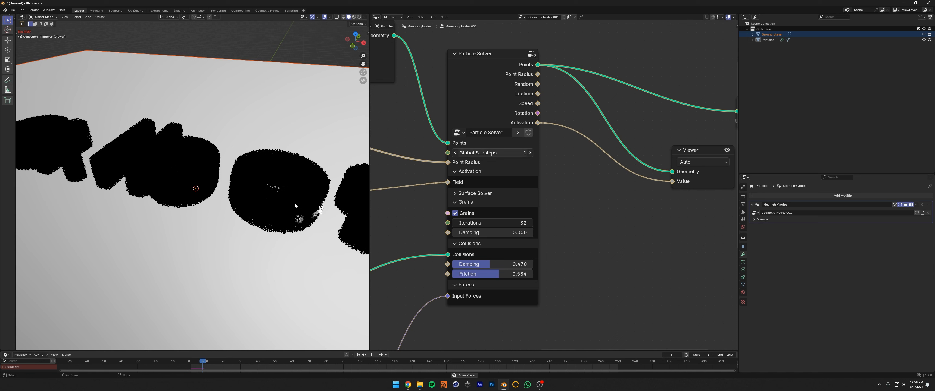
Set the Particle Solver's grain iterations to 10 and return the simulation to its first frame.
key("space")
left_click(500, 222)
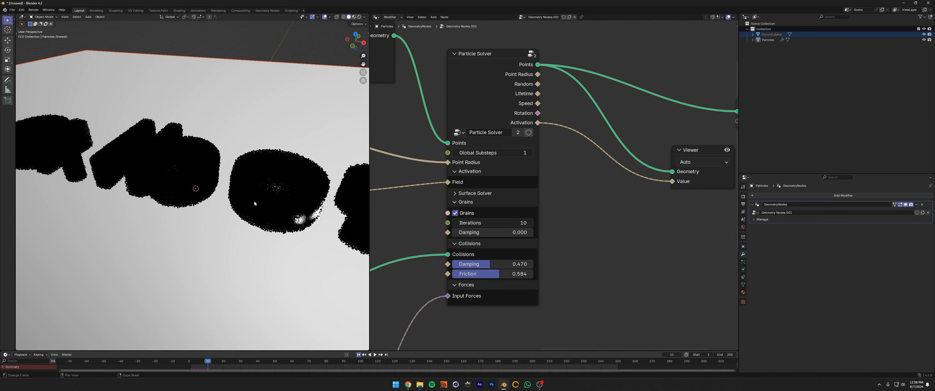
key("shift+Left")
middle_click_drag(275, 199, 232, 178)
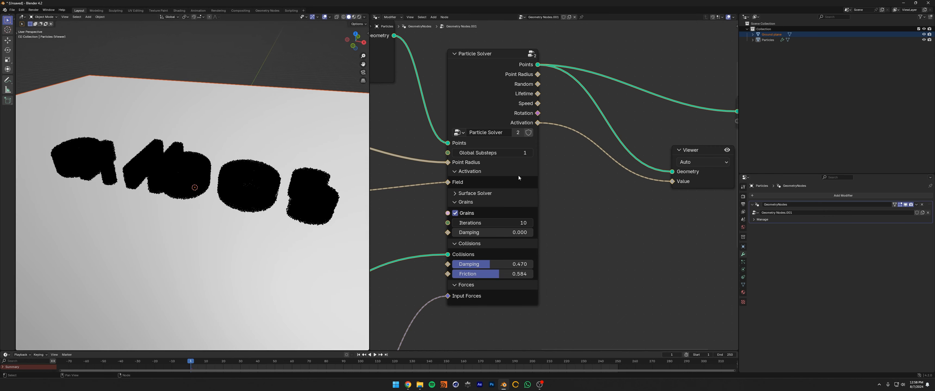
Move the Viewer node below the Group Output and cut its links from the Particle Solver.
middle_click_drag(730, 148, 630, 173)
left_click(627, 176)
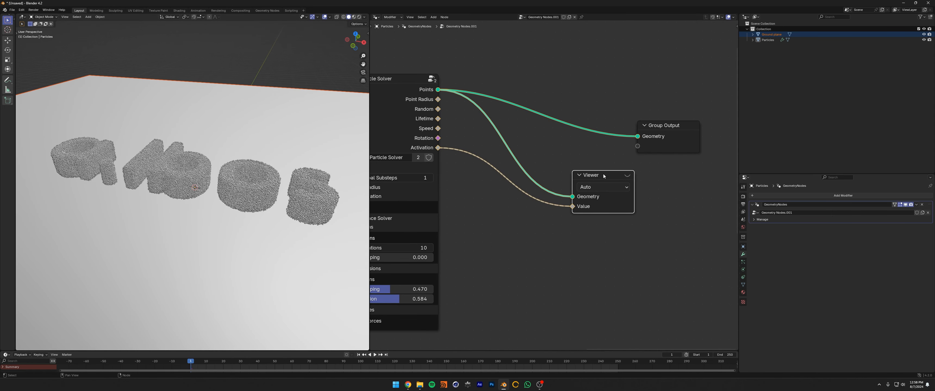
left_click_drag(603, 175, 660, 231)
right_click_drag(536, 204, 538, 203, "ctrl")
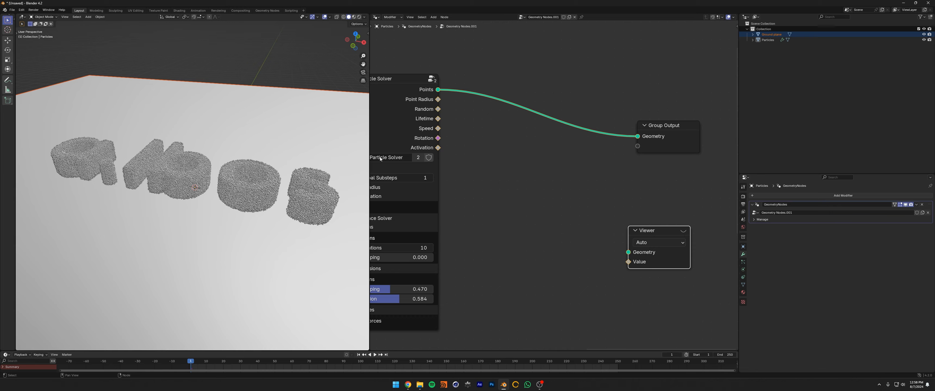
Add a Point Replicate node on the link between the Particle Solver and the Group Output.
middle_click_drag(355, 150, 355, 182)
scroll(355, 182, "up", 3)
scroll(551, 136, "up", 3)
key("shift+a")
type("point rep")
key("Return")
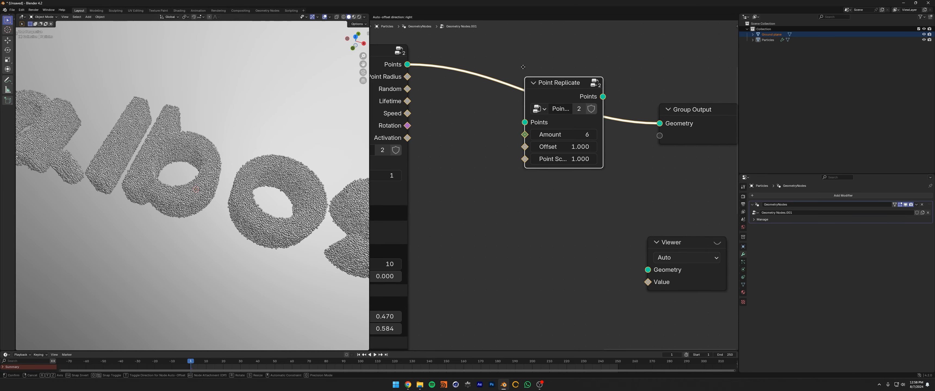
left_click(522, 65)
Widen the Point Replicate node and set its point scale to 0.7.
scroll(241, 175, "up", 4)
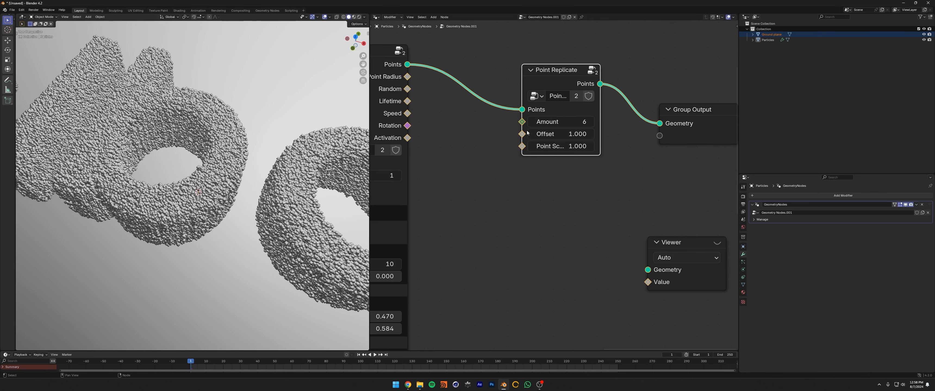
scroll(527, 133, "up", 1)
mouse_move(601, 100)
left_mouse_down()
mouse_move(578, 99)
mouse_move(586, 99)
left_mouse_up()
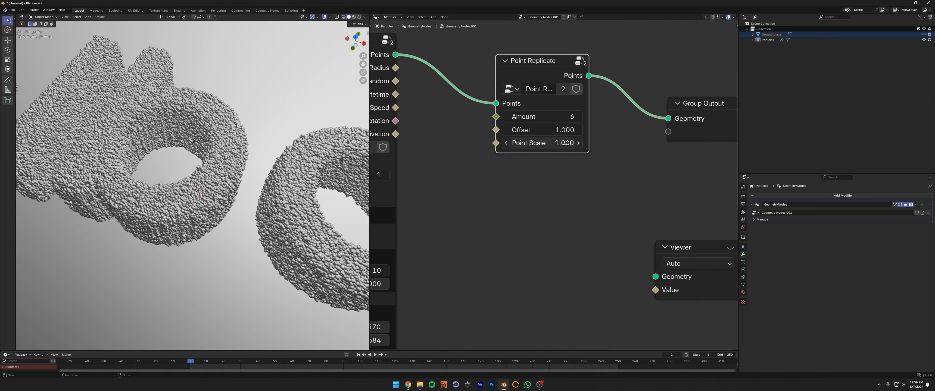
left_click(546, 145)
type(".7")
key("Return")
Mute and unmute the Point Replicate node to compare the letters' particles up close with and without replication.
scroll(297, 157, "up", 5)
middle_click_drag(296, 156, 269, 177)
scroll(205, 162, "up", 2)
middle_click_drag(204, 162, 240, 171)
key("m")
mouse_move(223, 98)
middle_mouse_down()
mouse_move(237, 152)
mouse_move(221, 135)
mouse_move(267, 187)
mouse_move(250, 181)
middle_mouse_up()
scroll(250, 181, "up", 4)
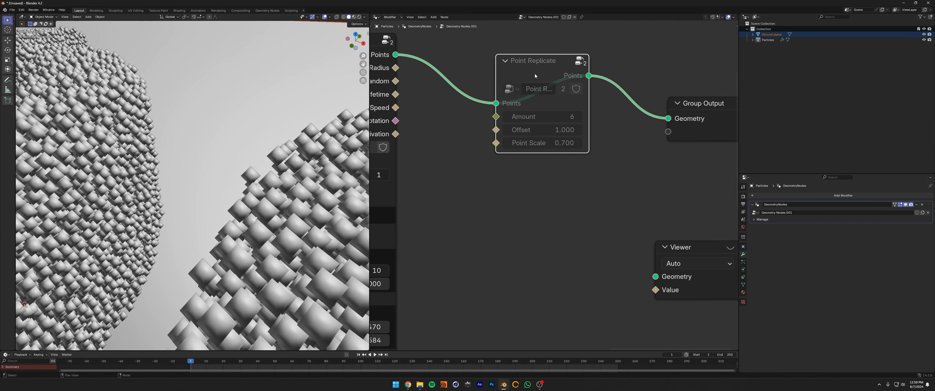
key("m")
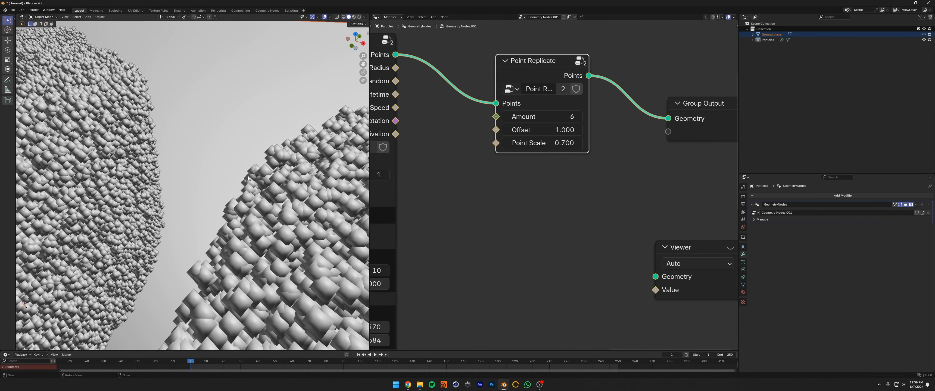
Set the Point Replicate node's offset to 1.5 and point scale to 0.6.
left_click(550, 130)
type("1.5")
key("Return")
left_click(554, 144)
type(".6")
key("Return")
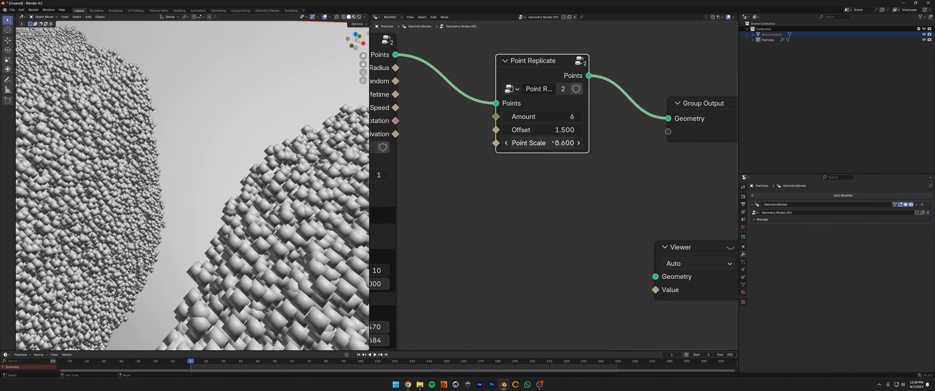
Play the simulation and examine the replicated particles on the letters.
scroll(300, 185, "down", 5)
middle_click_drag(299, 185, 257, 200)
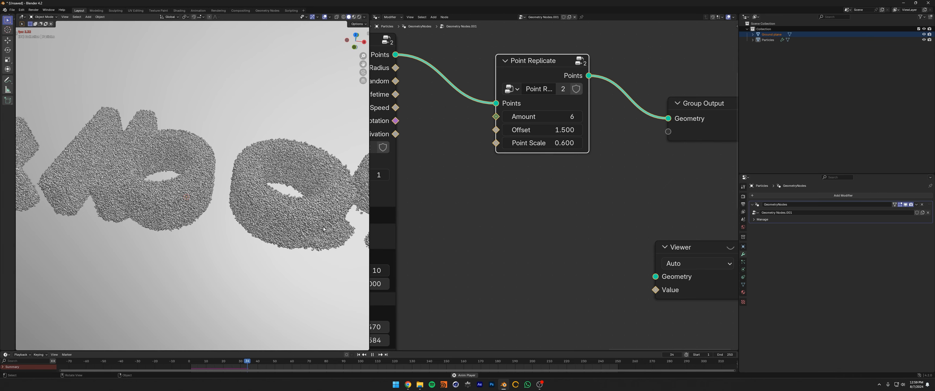
key("space")
scroll(305, 214, "up", 5)
middle_click_drag(283, 203, 254, 186, "shift")
key("space")
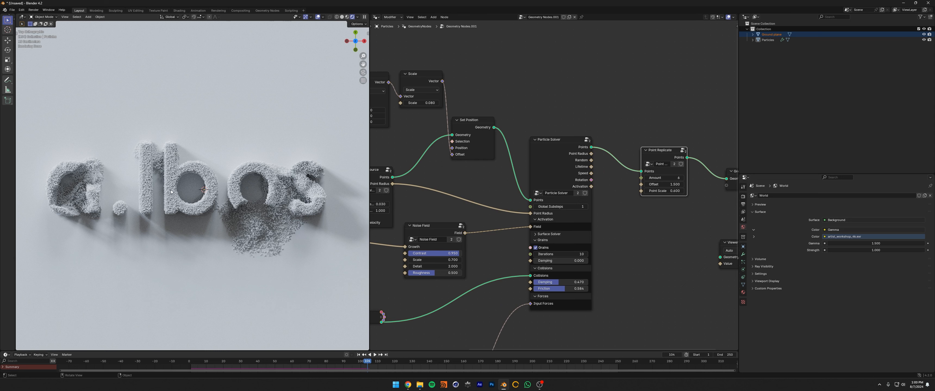
Connect the Particle Solver's Activation to the Group Output as an additional output.
middle_click_drag(645, 198, 530, 190)
left_click_drag(544, 144, 538, 130)
left_click_drag(475, 180, 522, 218)
left_click_drag(609, 180, 610, 181)
Name the Activation output attribute "active" in the Particles object's Geometry Nodes modifier.
left_click(742, 254)
left_click(779, 222)
left_click(837, 228)
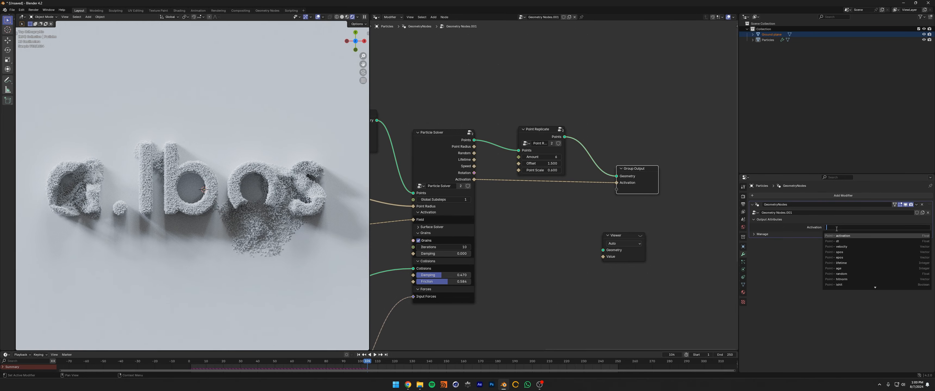
type("active")
key("Return")
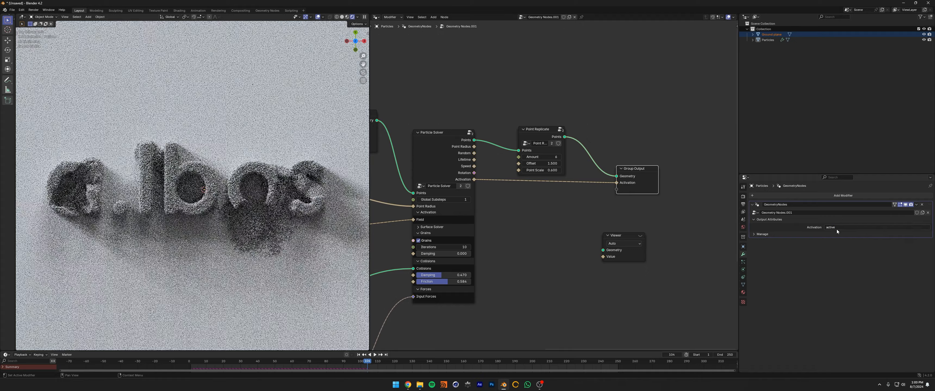
Insert a Set Material node between Point Replicate and the Group Output and assign the material "Material".
key("shift+a")
type("set m")
key("Return")
left_click(575, 128)
left_click(743, 292)
left_click(827, 218)
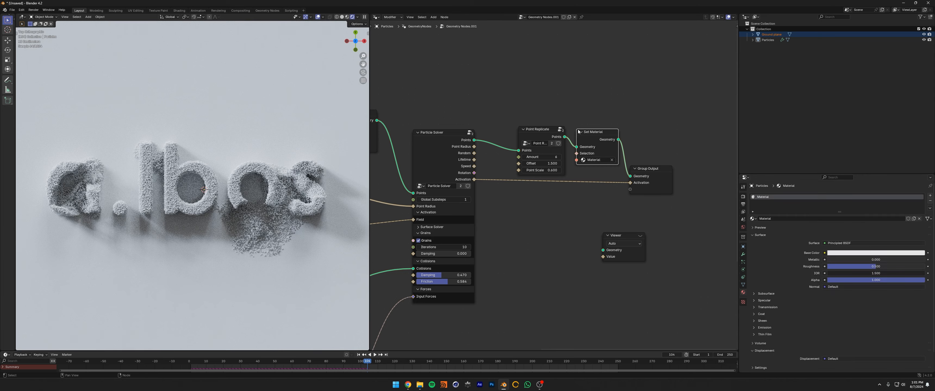
Open the material in the Shader Editor and add an Attribute node that reads "active".
left_click(376, 17)
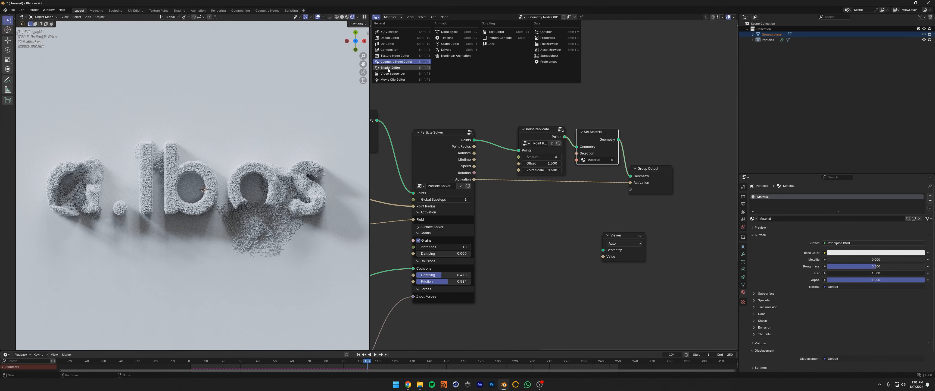
left_click(389, 68)
middle_click_drag(388, 69, 468, 131)
key("shift+a")
type("attrib")
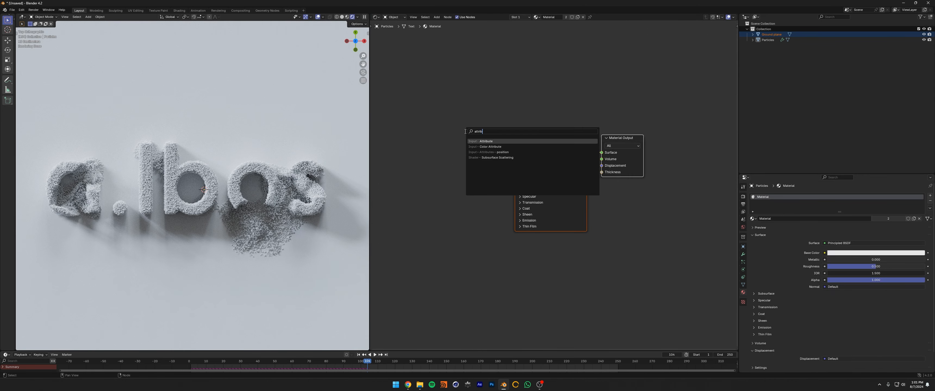
key("Return")
left_click(449, 182)
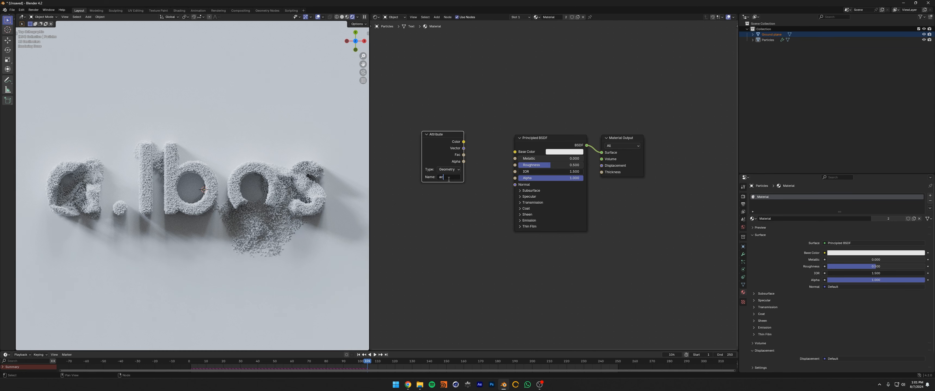
left_click_drag(447, 155, 437, 175)
Add a Color Ramp between the Attribute node's Fac output and the Principled BSDF's Base Color.
key("shift+a")
type("ramp")
key("Return")
left_click(434, 122)
left_click_drag(465, 136, 514, 152)
middle_click_drag(464, 163, 491, 155)
scroll(491, 156, "up", 1)
scroll(443, 169, "up", 2)
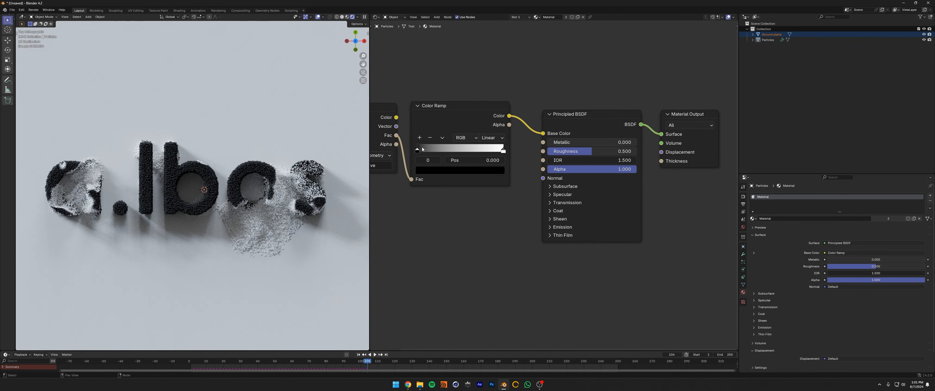
Colour the ramp's start stop white and its end stop blue with hue 0.645 and saturation 0.940.
left_click(447, 173)
left_click_drag(497, 93, 497, 43)
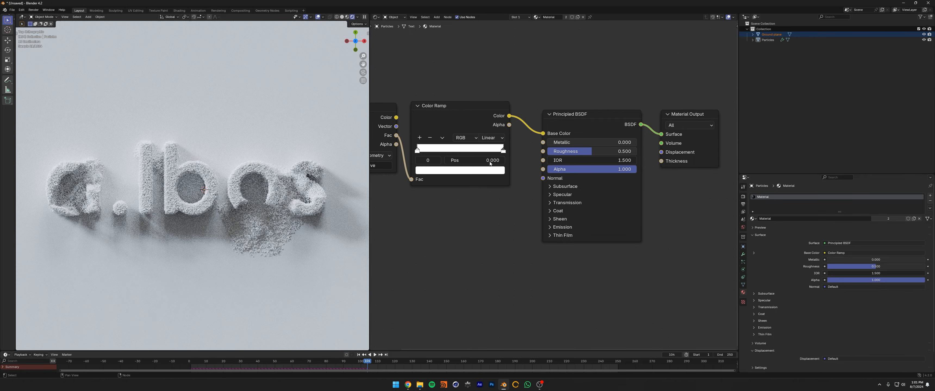
left_click(468, 170)
left_click(467, 66)
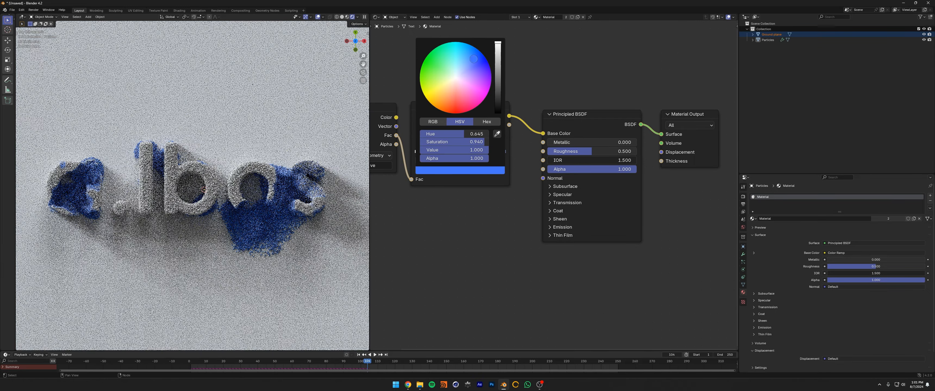
Play the simulation to preview the activation colours, and switch the viewport to solid shading.
key("space")
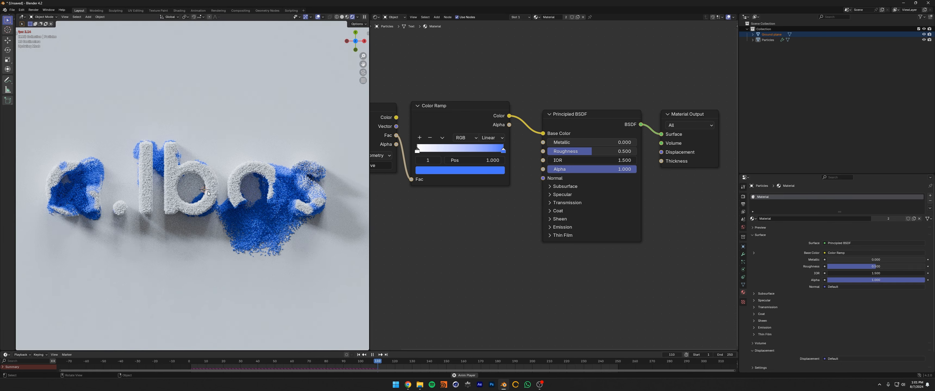
key("space")
key("z")
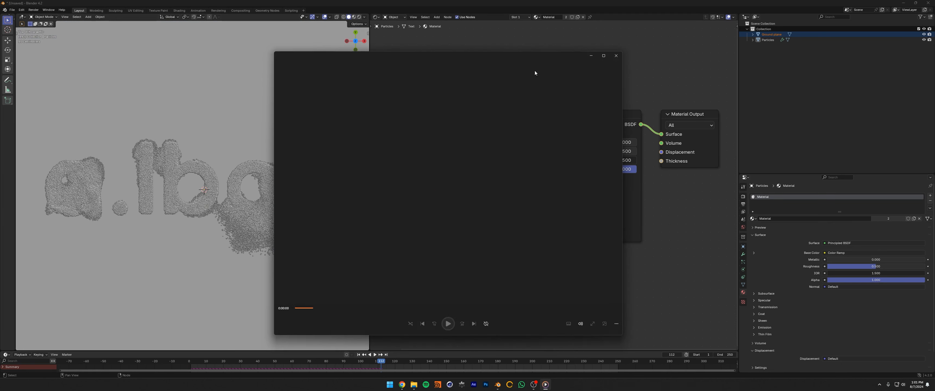
Watch the rendered animation hh0001-0240 in Media Player, and return to Blender.
left_click_drag(535, 54, 514, 53)
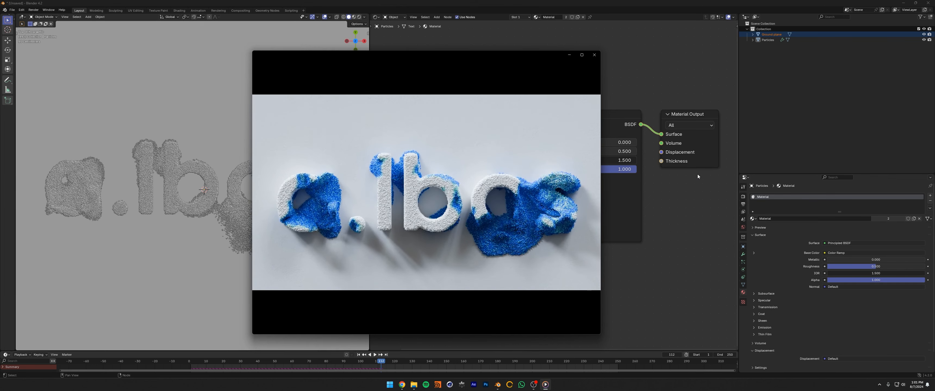
mouse_move(536, 217)
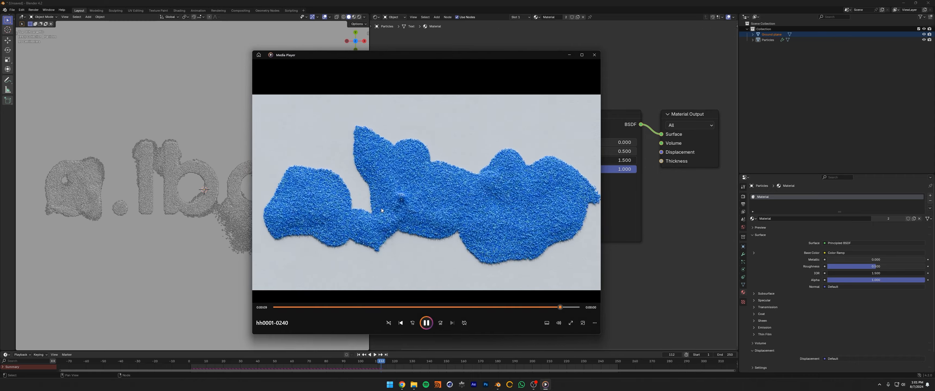
left_click(626, 17)
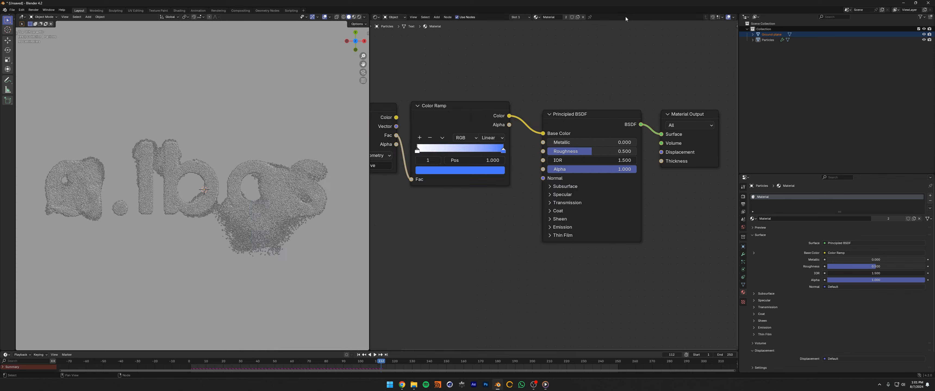
Add a light turquoise colour stop at position 0.150 on the ramp, and return to the Geometry Node Editor.
left_click(450, 172)
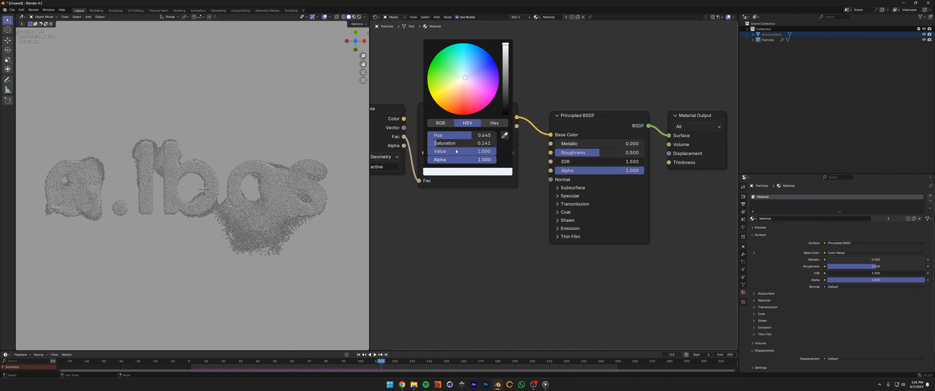
left_click(460, 67)
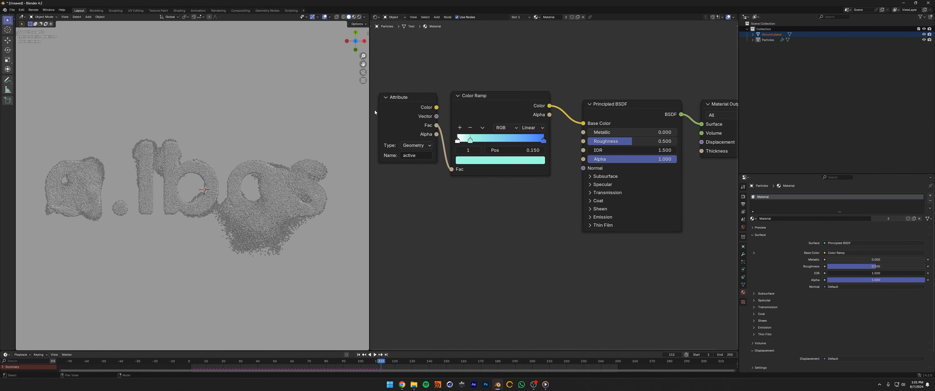
left_click(375, 17)
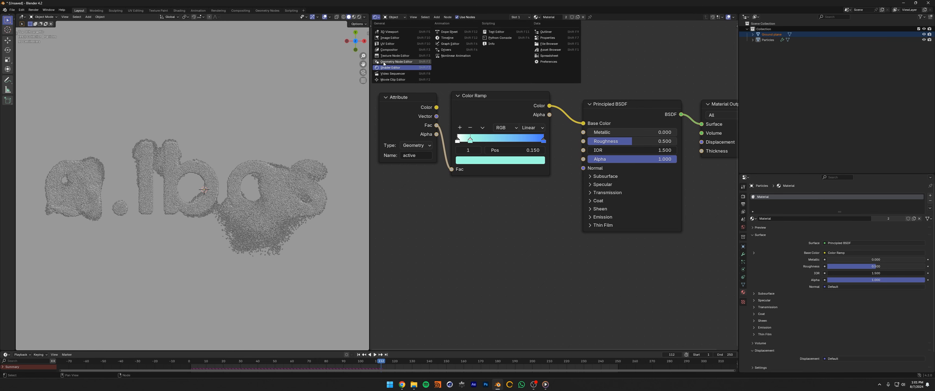
left_click(399, 63)
scroll(531, 161, "up", 4)
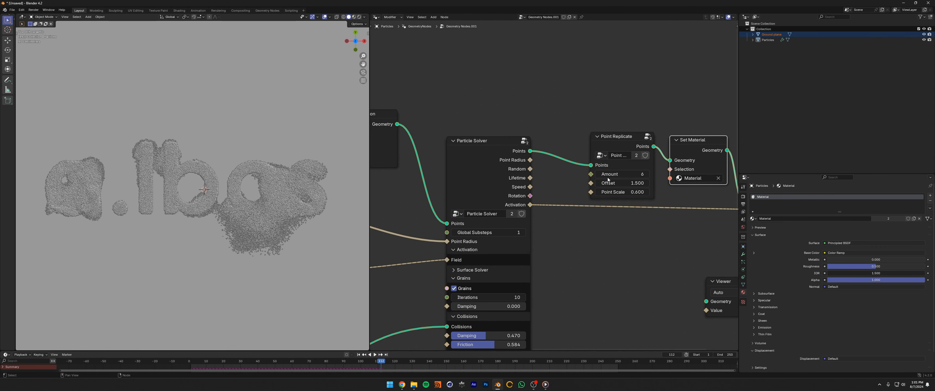
Review the rendered animation in Media Player again, pause it and close the player.
left_click(546, 385)
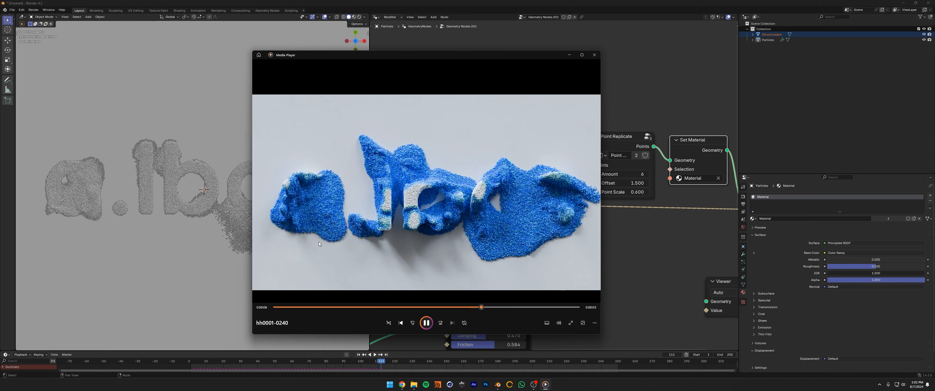
left_click(427, 323)
left_click(591, 57)
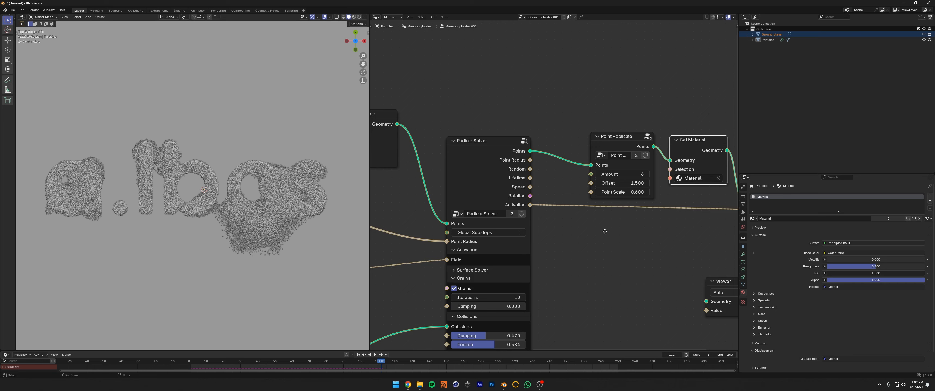
Move the Group Output and Set Material nodes away from Point Replicate to make room for another node.
scroll(646, 227, "down", 3)
middle_click_drag(695, 224, 553, 216)
left_click_drag(621, 204, 695, 209)
scroll(566, 159, "up", 4)
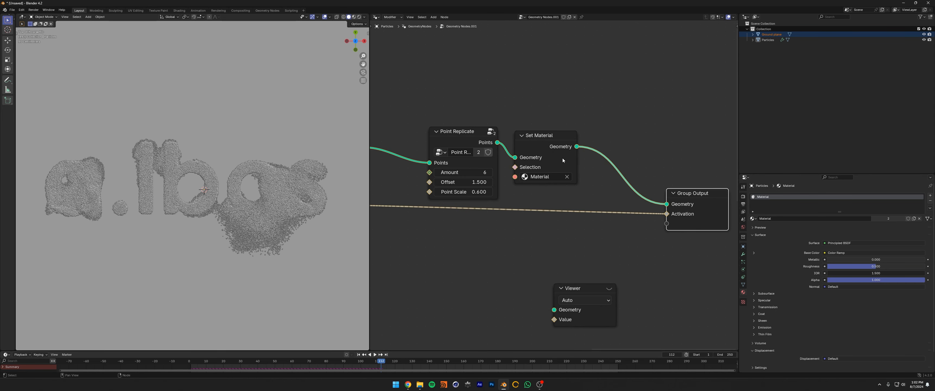
left_click_drag(548, 141, 574, 145)
Insert a Particle Fluid Surface node between Point Replicate and Set Material.
key("shift+a")
type("partic")
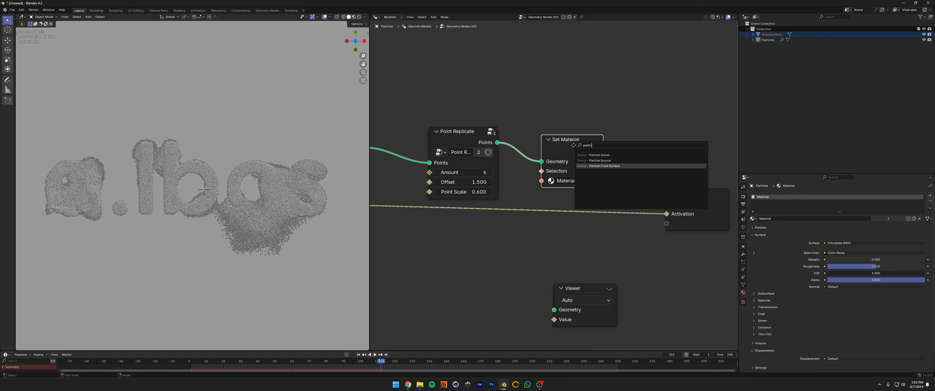
key("Return")
left_click(516, 126)
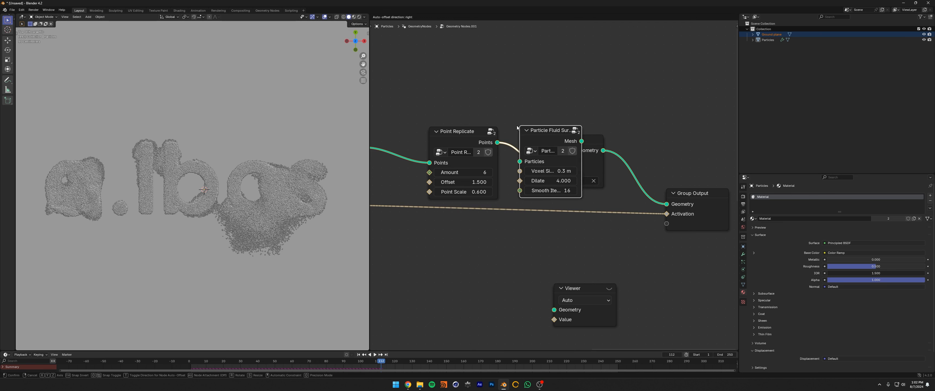
Set the voxel size of the Particle Fluid Surface node to 0.05 m and inspect the text mesh.
middle_click_drag(266, 184, 319, 152)
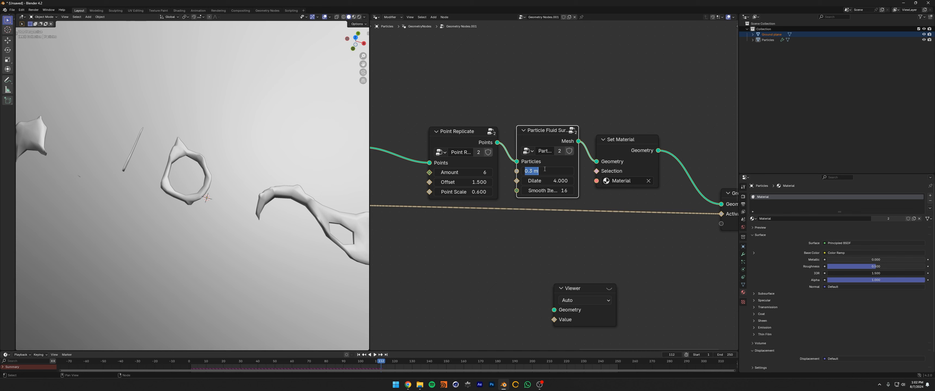
key("Return")
middle_click_drag(327, 198, 327, 191)
Review the node chain back to Grain Source, widening that node to read its point settings.
middle_click_drag(392, 182, 513, 175)
scroll(506, 176, "down", 2)
middle_click_drag(492, 177, 567, 173)
scroll(428, 178, "up", 1)
middle_click_drag(428, 160, 593, 163)
middle_click_drag(436, 201, 577, 192)
middle_click_drag(700, 189, 395, 152)
scroll(689, 160, "up", 3)
middle_click_drag(705, 160, 658, 178)
scroll(657, 177, "down", 7)
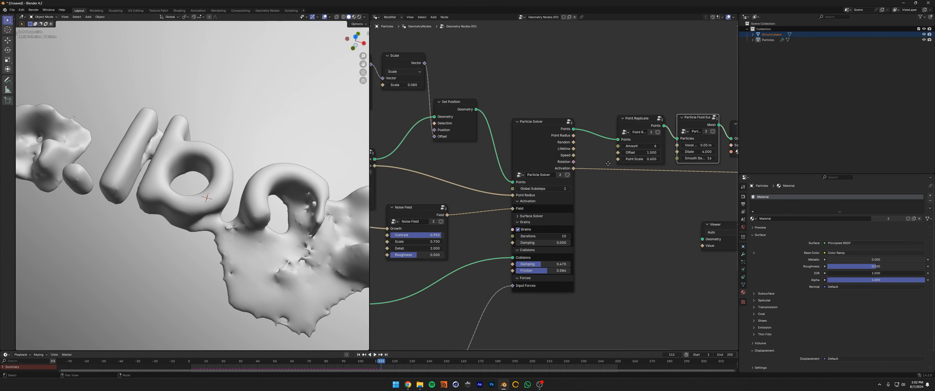
middle_click_drag(388, 173, 545, 176)
scroll(542, 178, "up", 5)
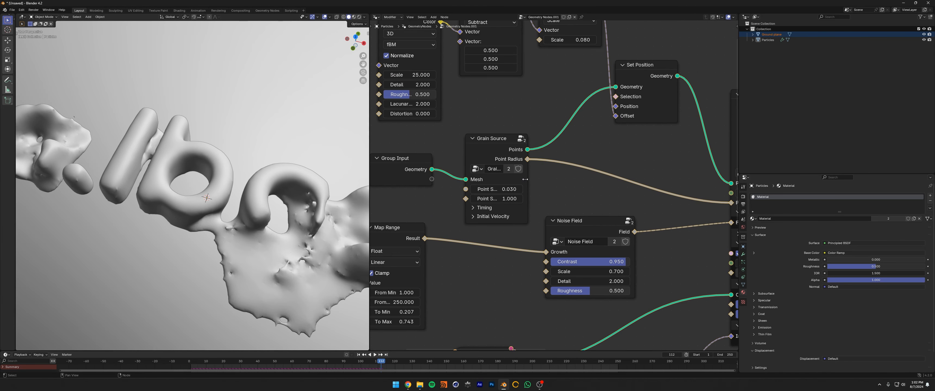
left_click_drag(525, 180, 541, 182)
middle_click_drag(722, 165, 474, 171)
middle_click_drag(641, 157, 509, 181)
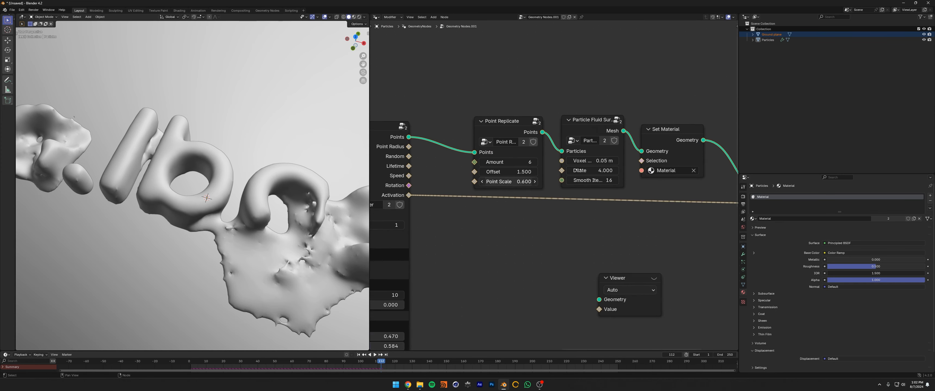
Set the Particle Fluid Surface's voxel size to 0.03 m and its smooth iterations to 4, and check the resulting mesh.
middle_click_drag(579, 170, 476, 171)
double_click(492, 162)
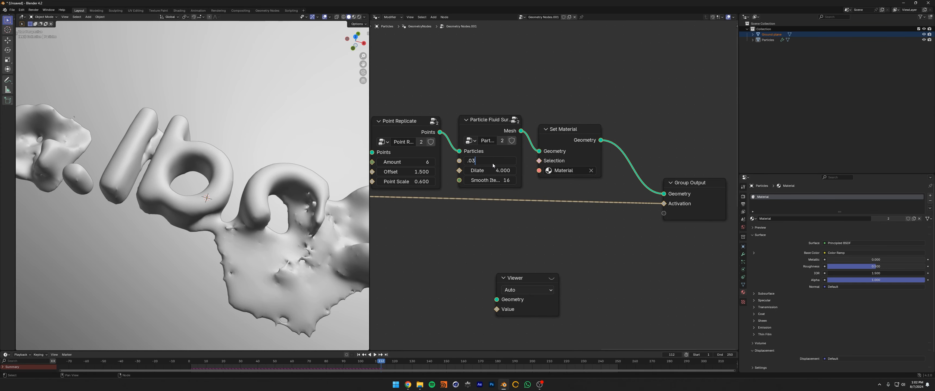
type(".03")
key("Return")
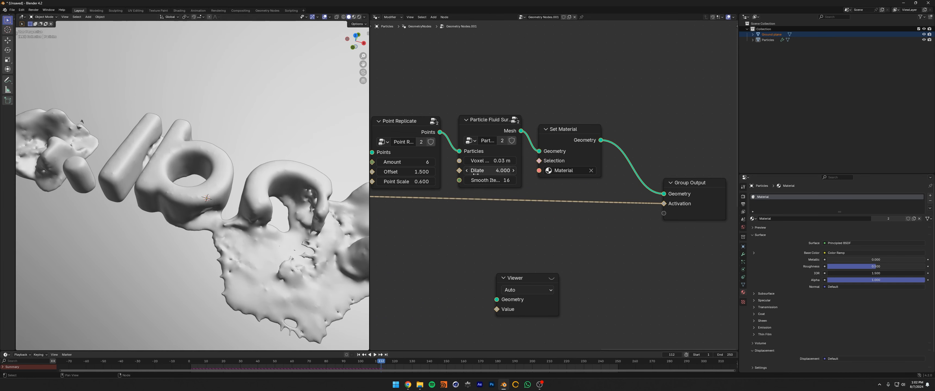
key("Return")
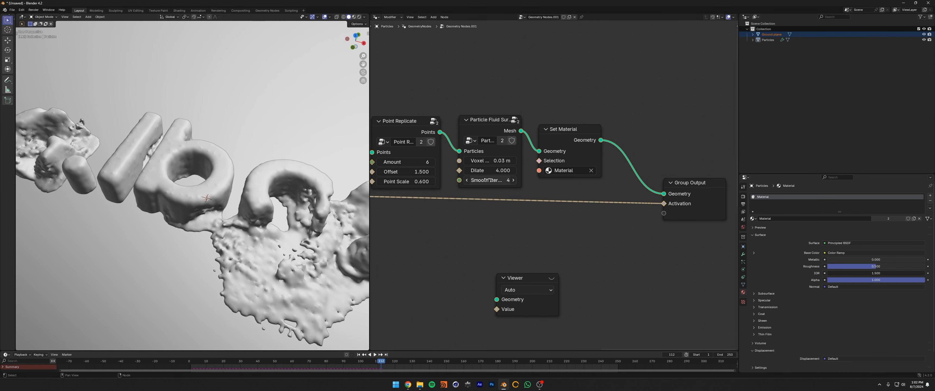
middle_click_drag(341, 202, 234, 198)
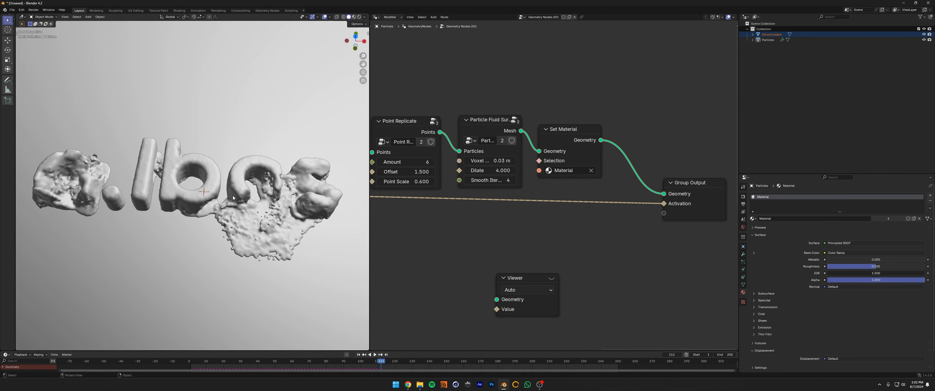
Open the rendered video pfluidsurface0001-0230 from the Desktop folder in Media Player, enlarge the window and play it.
left_click(420, 386)
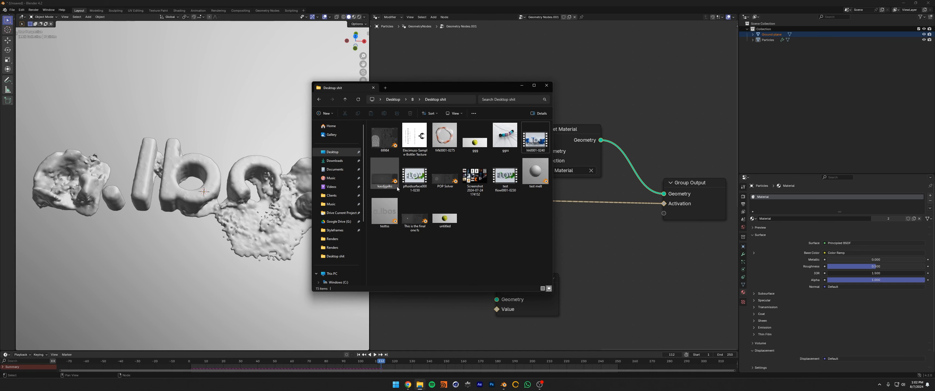
double_click(421, 189)
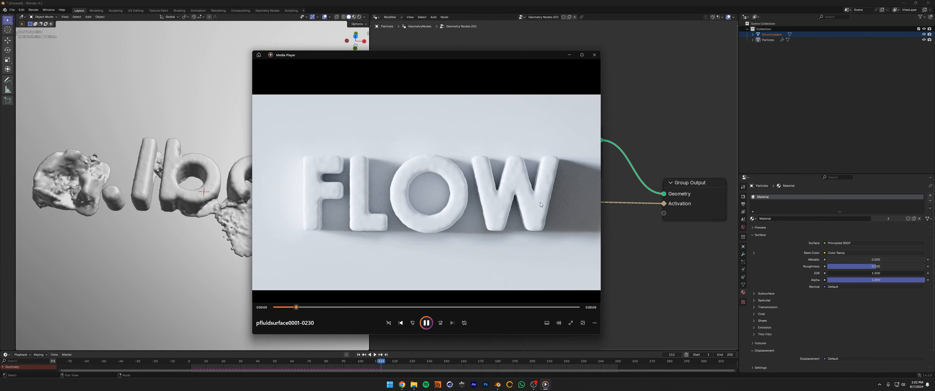
left_click_drag(601, 161, 644, 181)
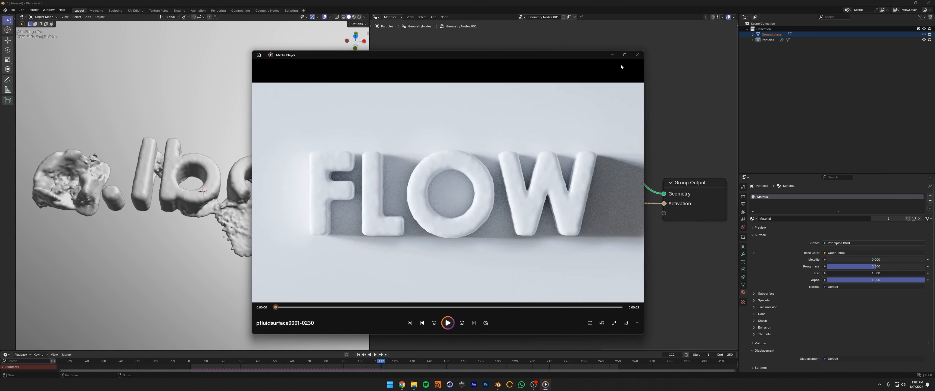
left_click(448, 322)
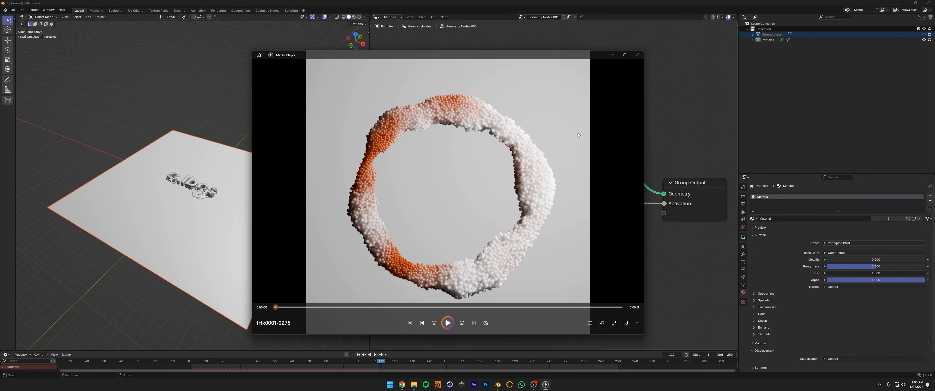
Switch back to Blender, delete the existing scene objects and return to the first frame.
left_click(454, 3)
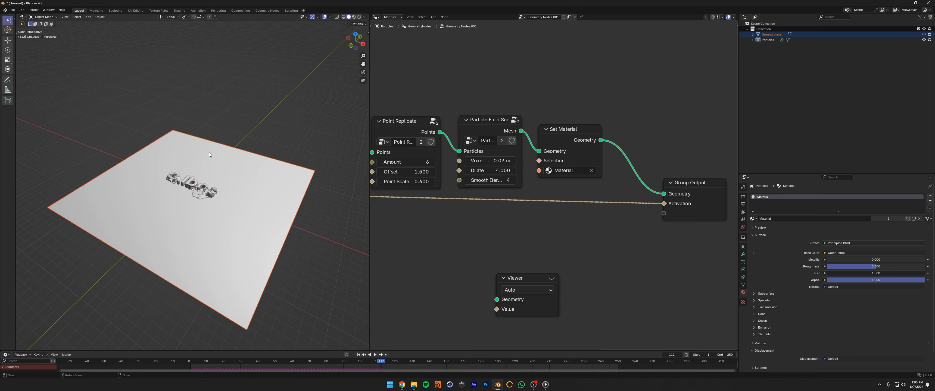
key("Delete")
key("shift+Left")
Add a torus mesh, rotate it 90 degrees about X and scale it by 2.
key("shift+a")
left_click(224, 202)
key("r")
key("x")
key("9")
key("0")
key("Return")
key("s")
key("2")
key("Return")
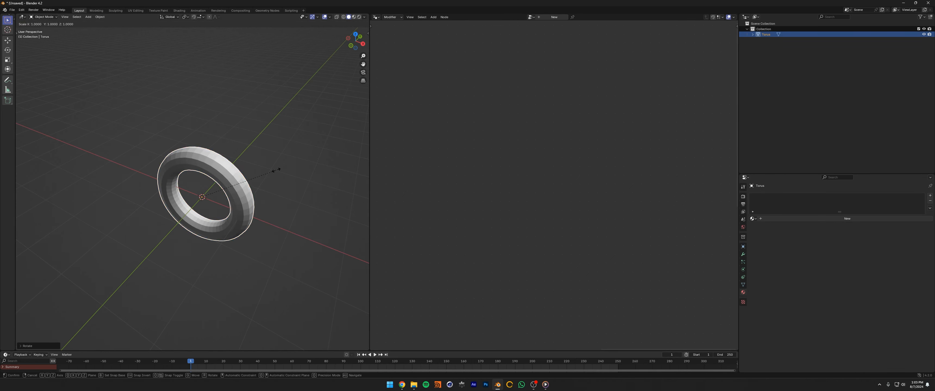
Add a Geometry Nodes modifier with a new node tree to the torus.
left_click(743, 254)
left_click(787, 195)
type("geo")
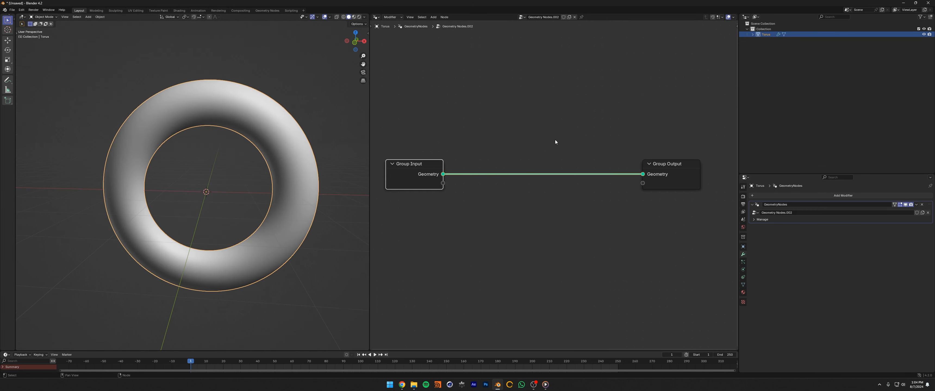
Insert a Particle Source node between Group Input and Group Output and widen it so its labels are readable.
key("shift+a")
type("par")
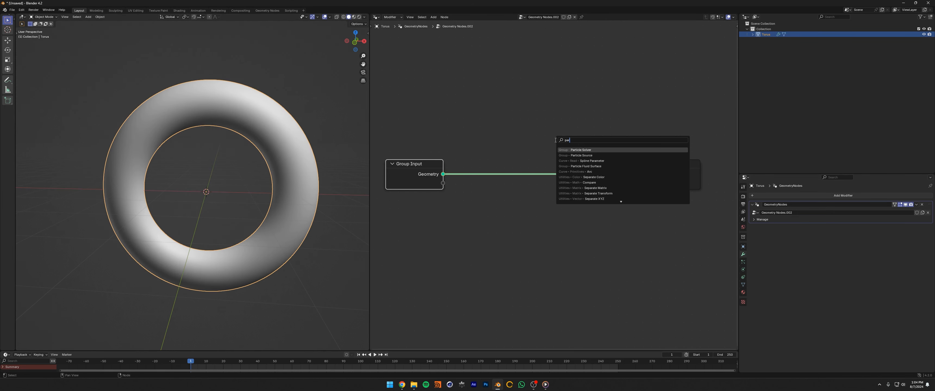
key("Down")
key("Return")
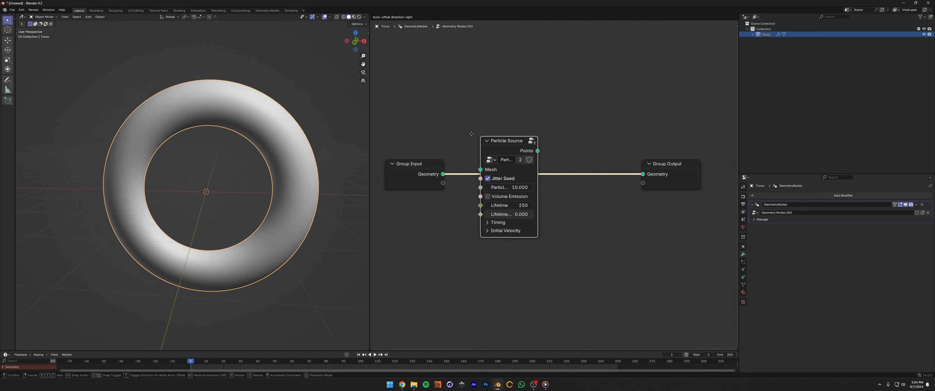
left_click(471, 133)
left_click_drag(528, 168, 544, 170)
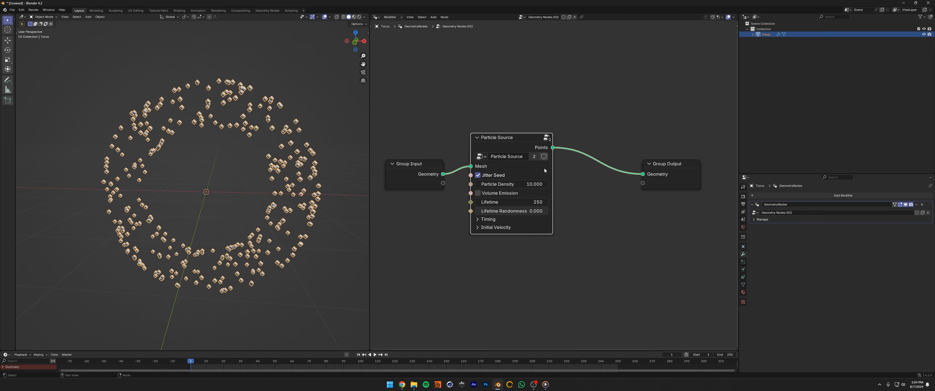
Apply the torus's object transforms and check the Particle Source's timing settings.
key("ctrl+a")
left_click(255, 169)
left_click(484, 219)
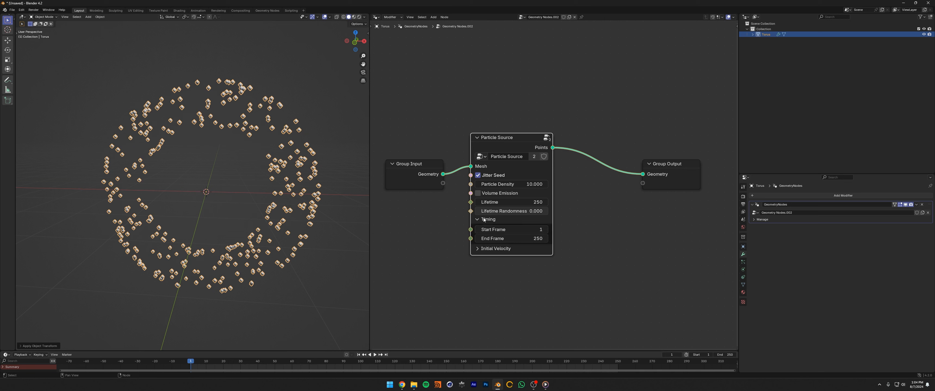
left_click(488, 219)
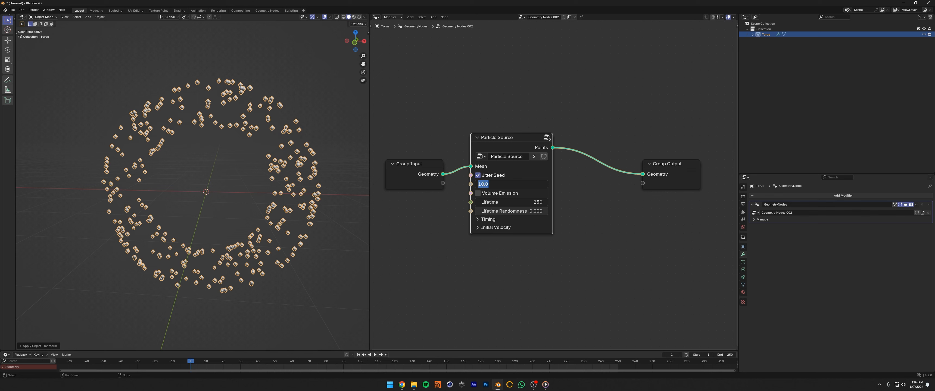
Enable volume emission on the Particle Source and set its particle density to 5000.
type("00")
key("Return")
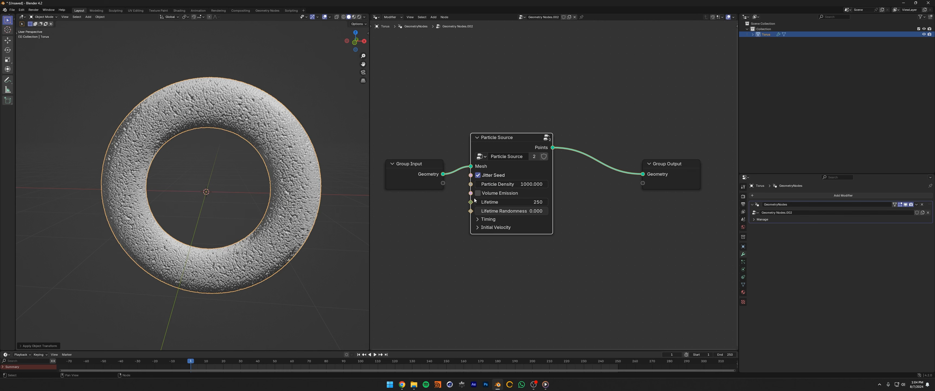
left_click(477, 194)
middle_click_drag(333, 163, 330, 161)
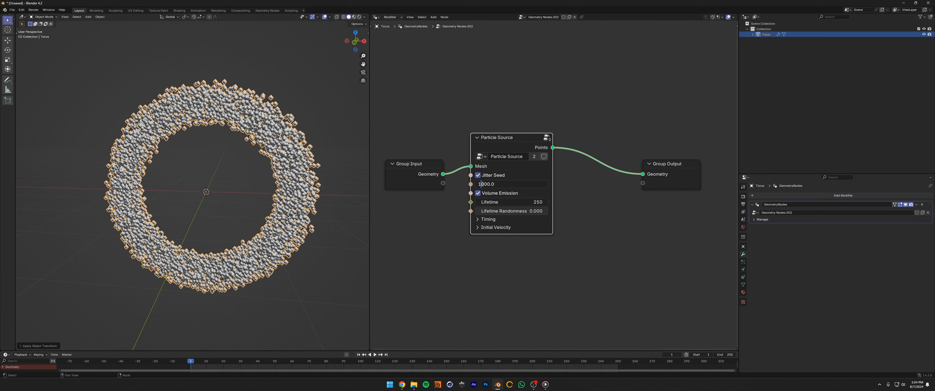
key("BackSpace")
type("5")
key("Return")
Insert a Particle Solver node between Particle Source and Group Output.
scroll(522, 181, "down", 2)
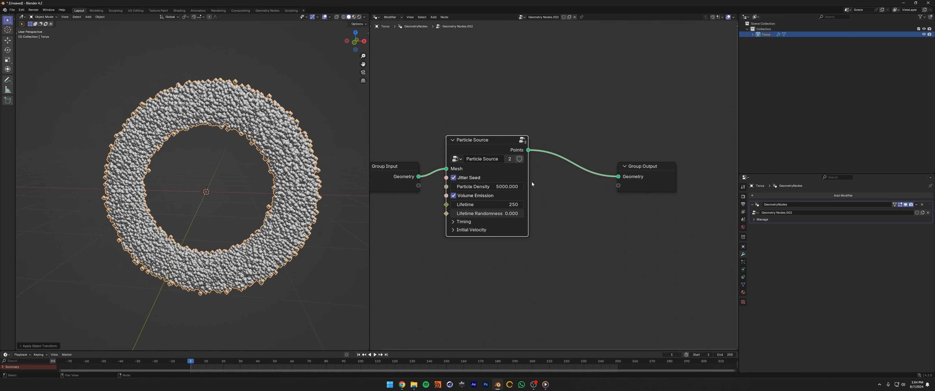
key("shift+a")
mouse_move(609, 166)
type("solver")
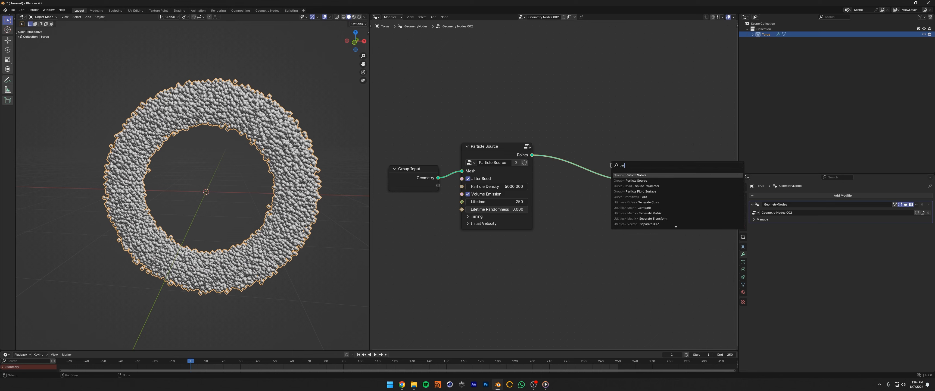
key("Return")
left_click(576, 131)
scroll(544, 164, "up", 4)
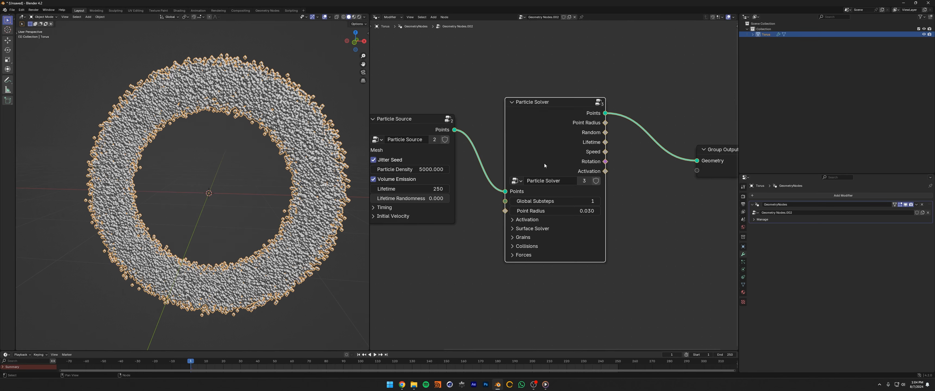
Set the Particle Solver's point radius to 0.015.
left_click(570, 203)
type(".015")
key("Return")
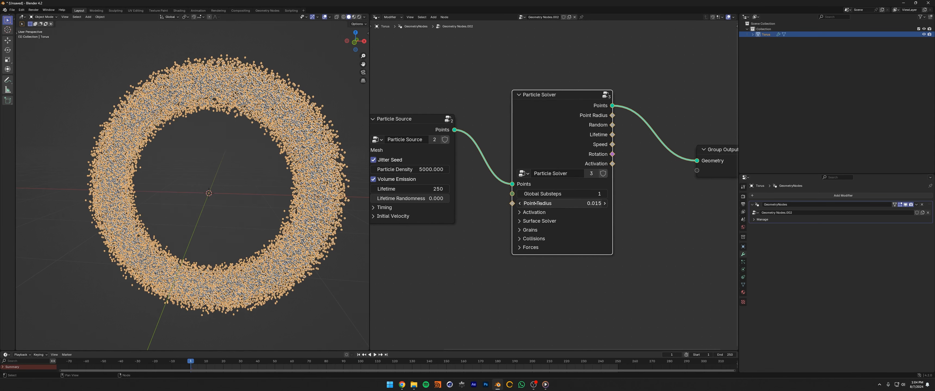
Enable Grains on the Particle Solver, play the simulation briefly and return to the first frame.
left_click(319, 297)
left_click(529, 231)
left_click(528, 244)
key("space")
left_click(358, 354)
Expand the Particle Solver's Forces section and add a slightly widened Surface Force node below Particle Source.
middle_click_drag(506, 296, 615, 239)
left_click(625, 222)
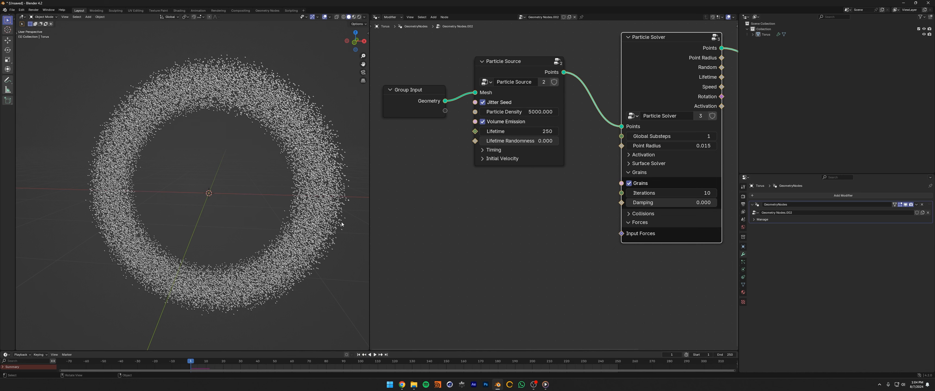
middle_click_drag(549, 235, 537, 220)
key("shift+a")
type("surf")
key("Return")
left_click_drag(463, 246, 480, 246)
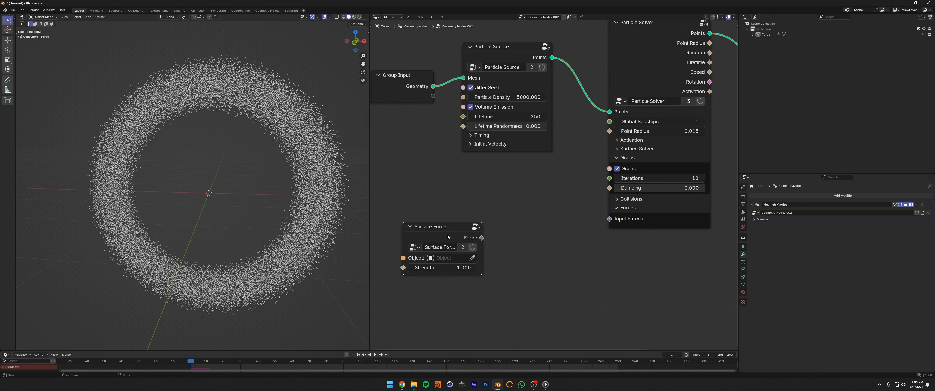
Add a second torus to the scene, rotate it 90 degrees about X and scale it by 2.
key("shift+a")
mouse_move(240, 159)
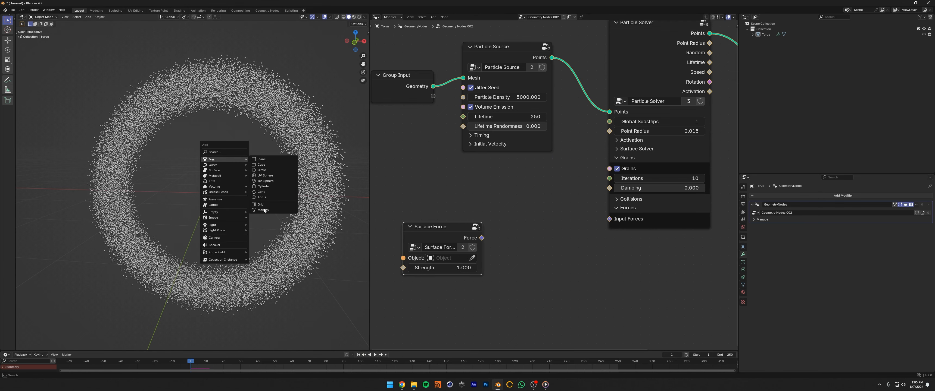
left_click(266, 198)
key("r")
key("x")
key("9")
key("0")
key("Return")
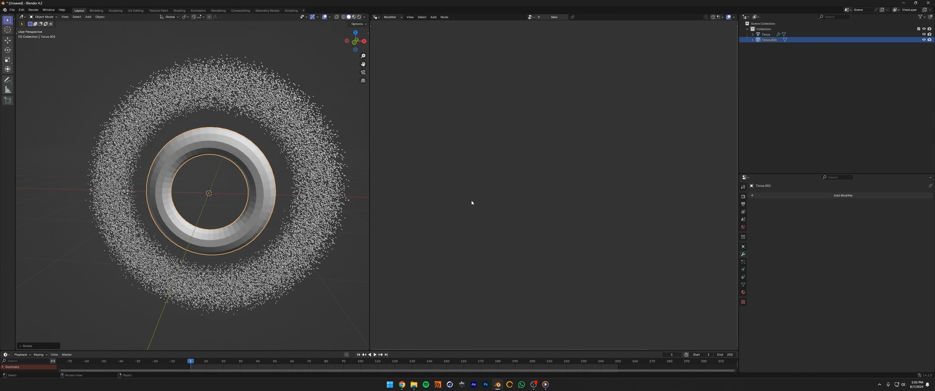
key("s")
key("2")
key("Return")
Shrink the second torus's mesh along its normals into a thin ring at the centre of the particle tube.
key("Tab")
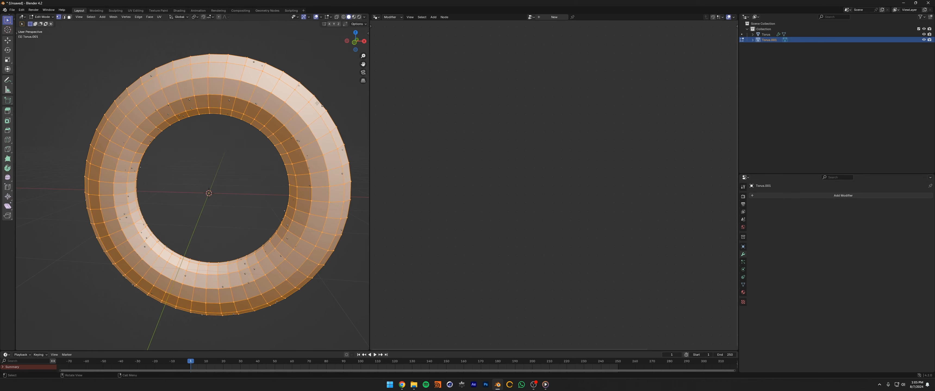
key("alt+s")
left_click(312, 96)
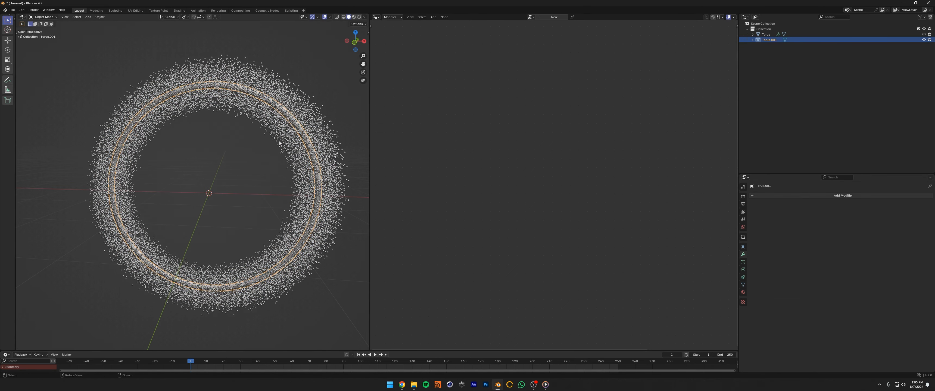
left_click(318, 97)
key("Tab")
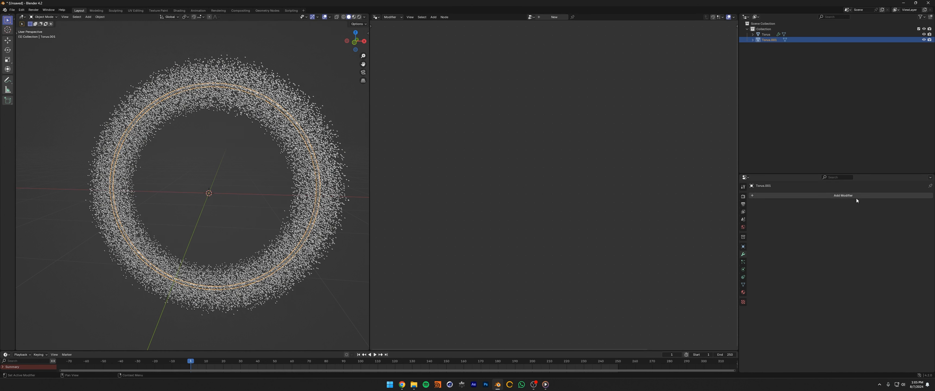
Add a Subdivision modifier with 3 viewport levels to the thin torus and apply it.
left_click(841, 195)
type("subdi")
key("Return")
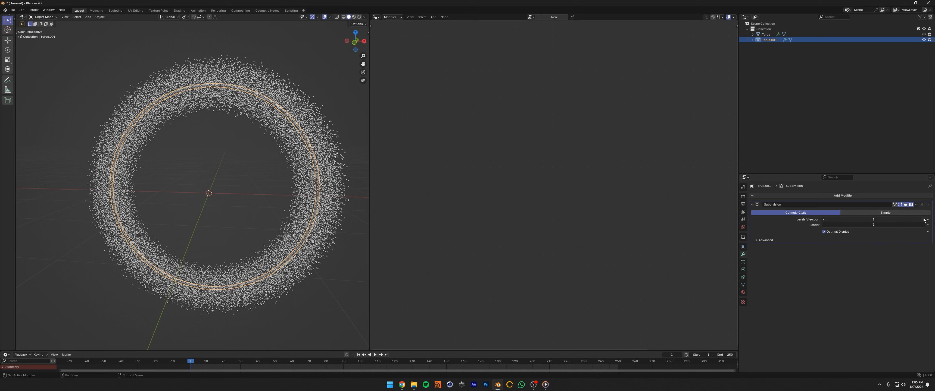
key("ctrl+a")
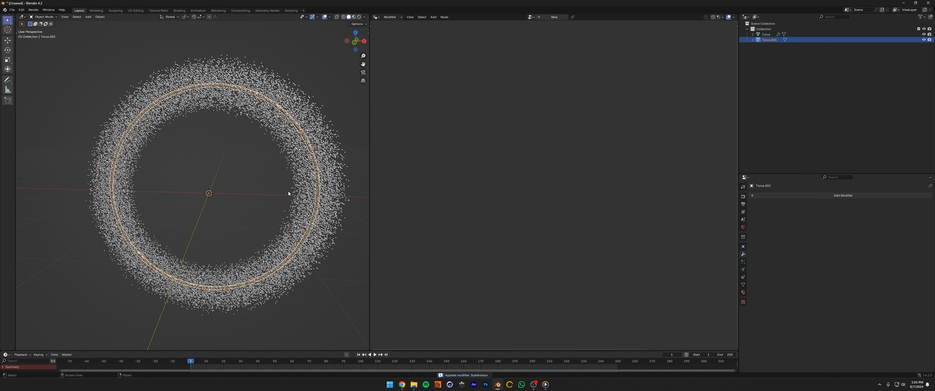
Set Torus.001 as the Surface Force's object and connect its Force output to the Particle Solver's Input Forces.
left_click(766, 34)
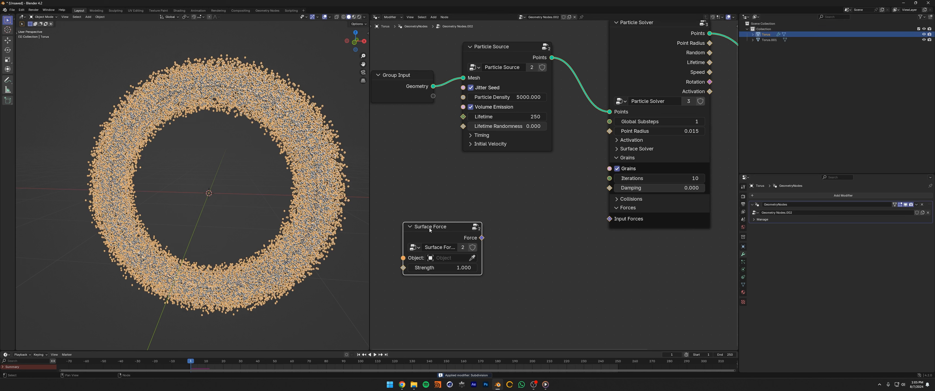
left_click(772, 38)
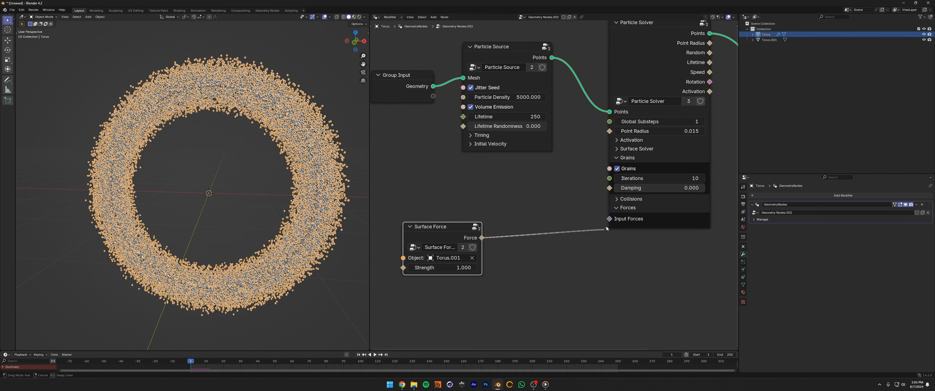
left_click(353, 307)
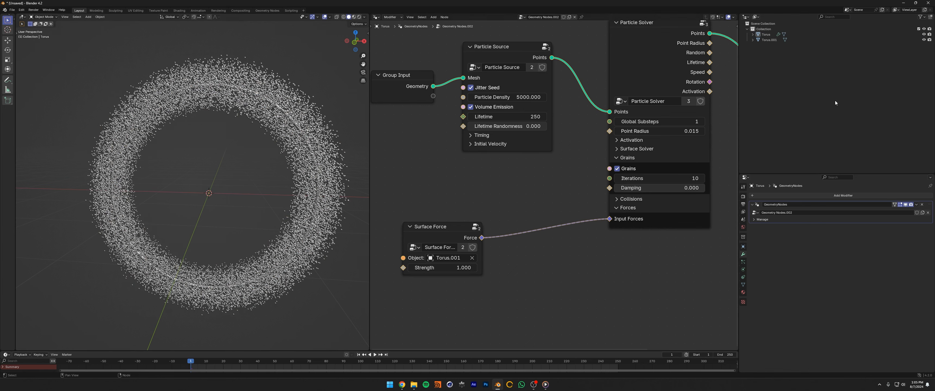
Hide Torus.001 in the viewport and play the simulation to check the attraction.
left_click(924, 40)
key("space")
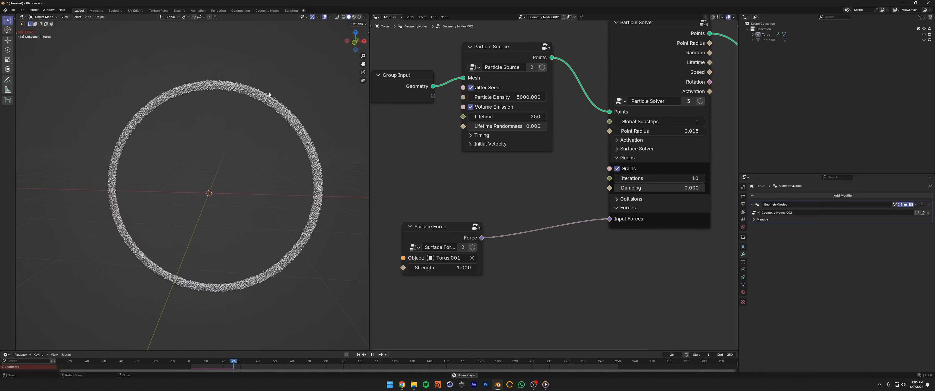
key("space")
Turn off Grains on the Particle Solver and replay the simulation from the first frame.
left_click(623, 169)
left_click(357, 355)
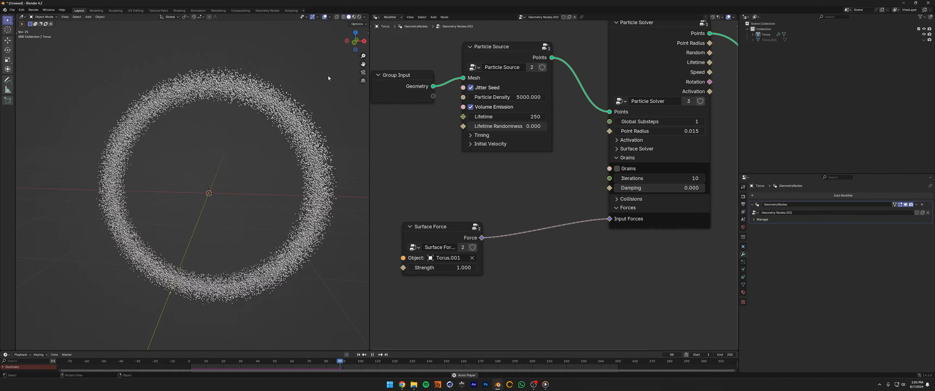
key("space")
Add a Wind Force node below Surface Force with zero wind on all axes and an air resistance of 0.371.
middle_click_drag(509, 203, 514, 182)
left_click_drag(451, 214, 412, 208)
middle_click_drag(466, 254, 514, 239)
left_click(358, 355)
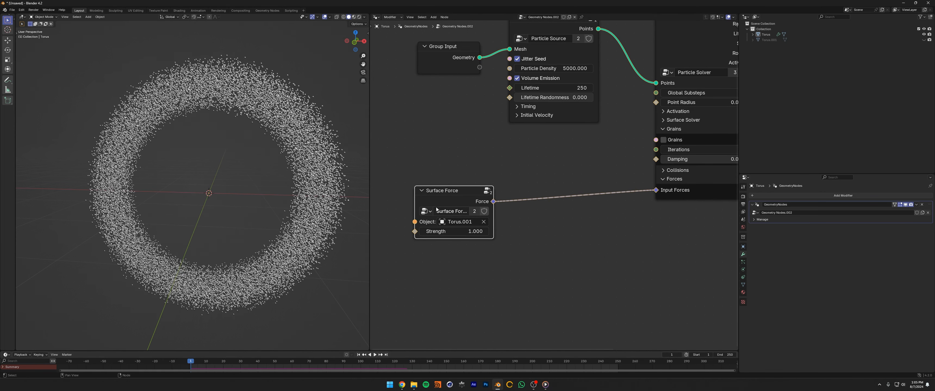
left_click_drag(436, 210, 467, 198)
key("shift+a")
left_click(518, 228)
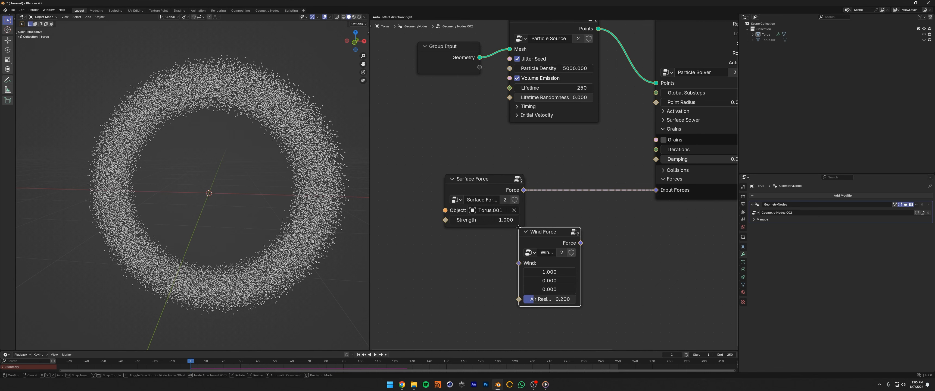
left_click(445, 234)
left_click_drag(508, 278, 524, 275)
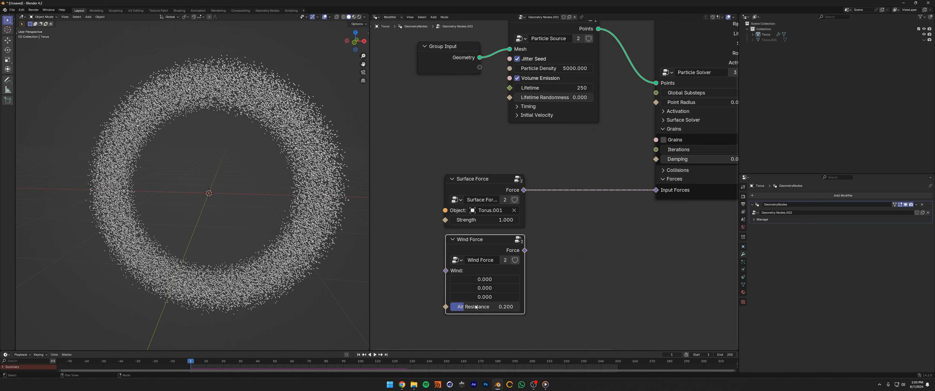
Combine Surface Force and Wind Force through a collapsed Vector Math Add node feeding Input Forces, and play the simulation.
key("shift+a")
type("vm")
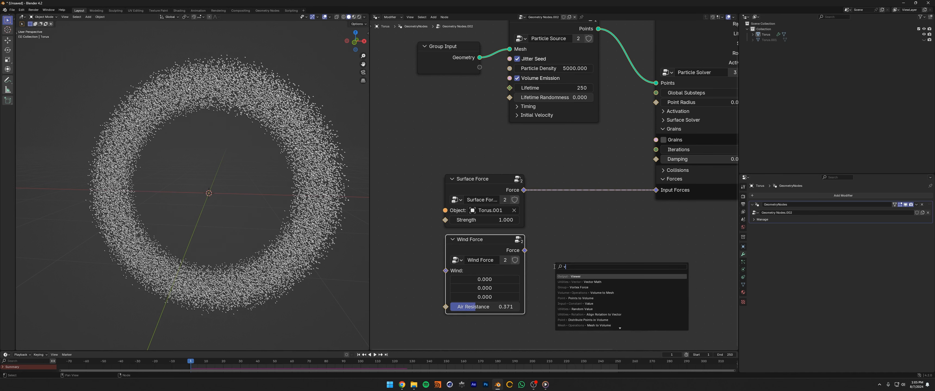
key("Return")
left_click(551, 177)
left_click_drag(524, 251, 551, 222)
left_click(557, 178)
left_click_drag(560, 179, 561, 194)
key("space")
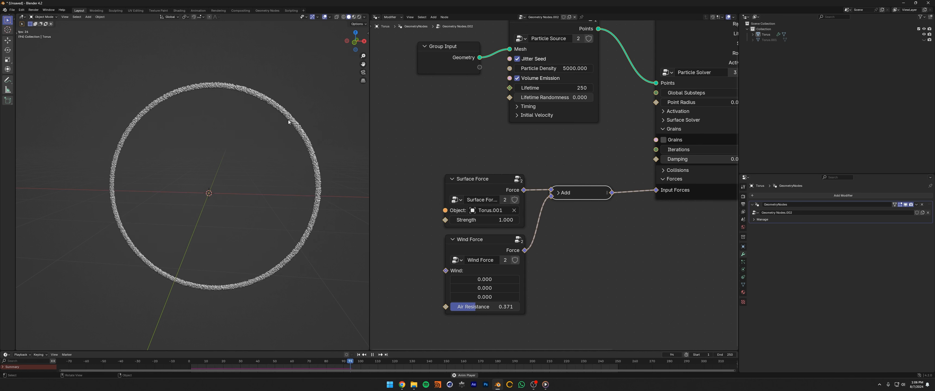
key("space")
Turn Grains back on in the Particle Solver and replay the simulation from the first frame, inspecting the ring up close.
middle_click_drag(658, 164, 599, 177)
left_click(611, 154)
left_click(360, 355)
key("space")
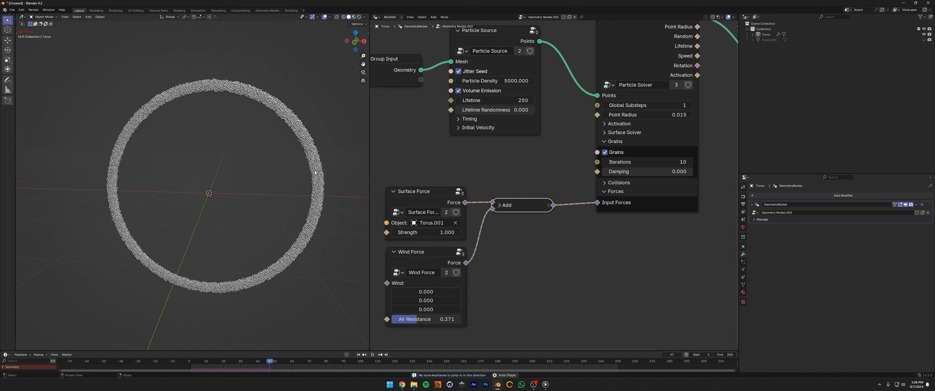
scroll(286, 153, "up", 8)
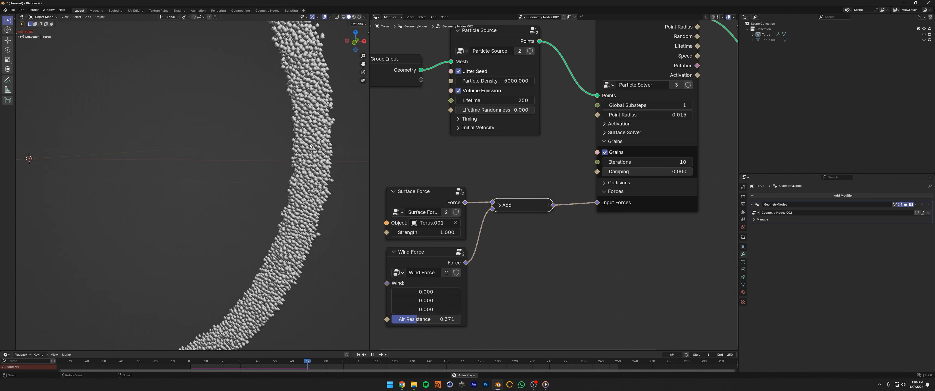
key("space")
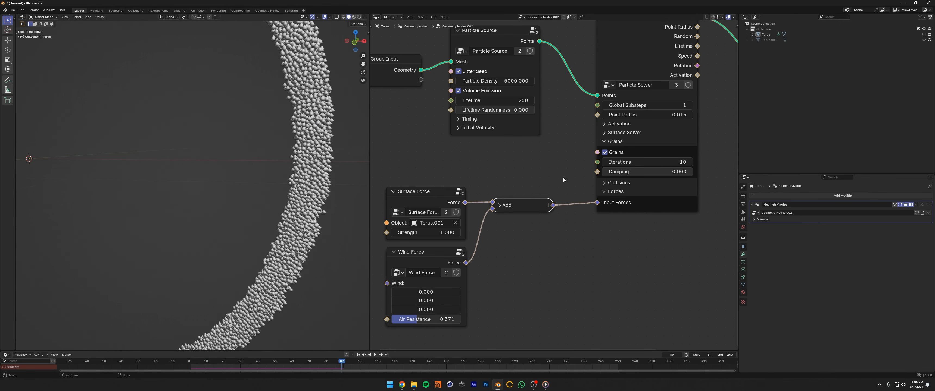
scroll(252, 176, "down", 8)
middle_click_drag(180, 158, 306, 181)
Move the force nodes away from the Particle Solver and insert a duplicate Add node before its Input Forces.
scroll(530, 202, "down", 2)
left_click_drag(448, 164, 530, 267)
key("g")
left_click(500, 267)
left_click(544, 244)
left_click(487, 206)
key("shift+d")
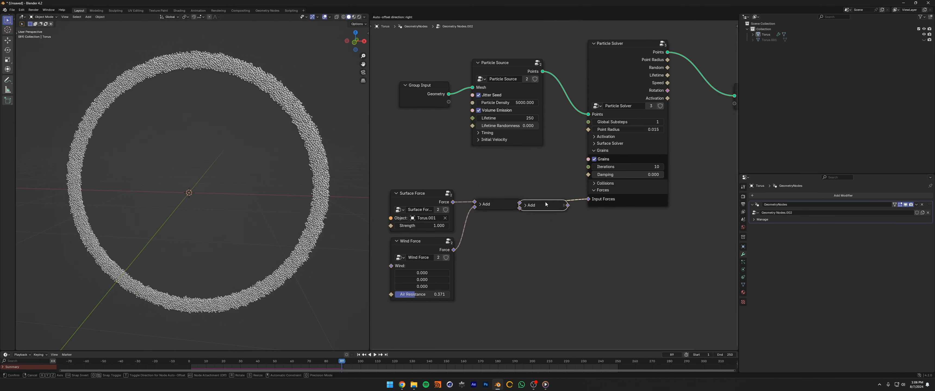
left_click(550, 207)
Add a Turbulence Force node feeding the second Add node, with strength 0.15 and swirl scale 1.5.
key("shift+a")
type("tur")
key("Return")
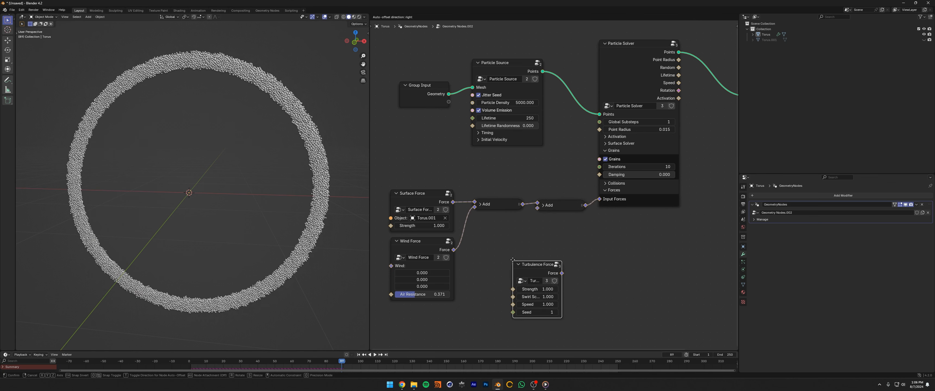
left_click(477, 230)
scroll(533, 255, "up", 2)
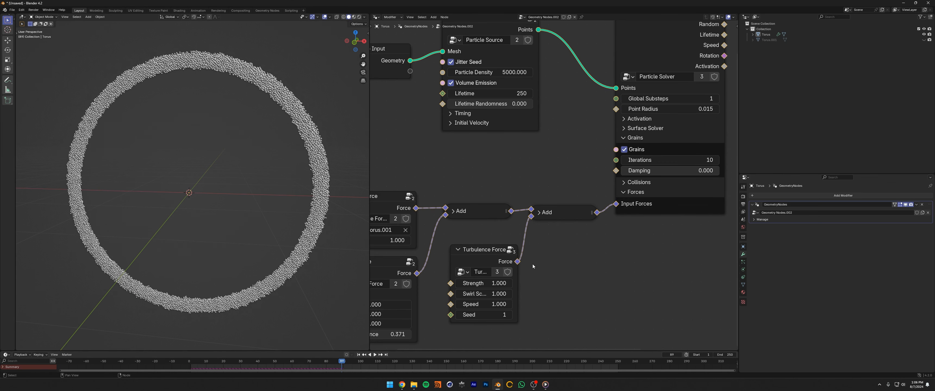
middle_click_drag(532, 264, 546, 220)
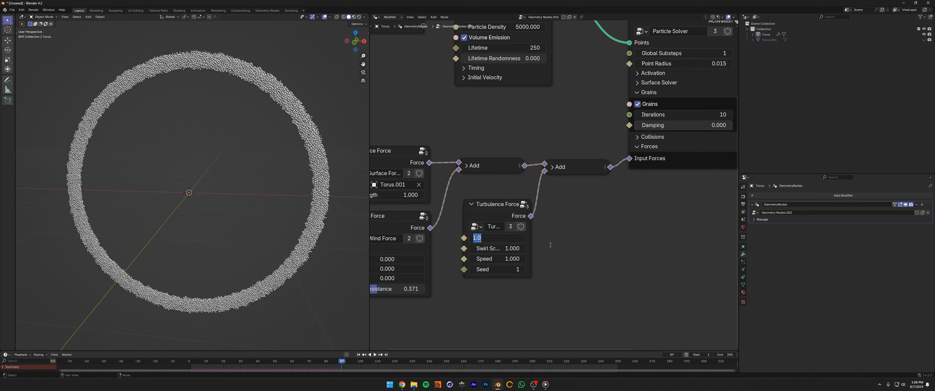
key("Return")
Play the simulation from the first frame to check how turbulence distorts the ring of grains.
key("shift+Left")
key("space")
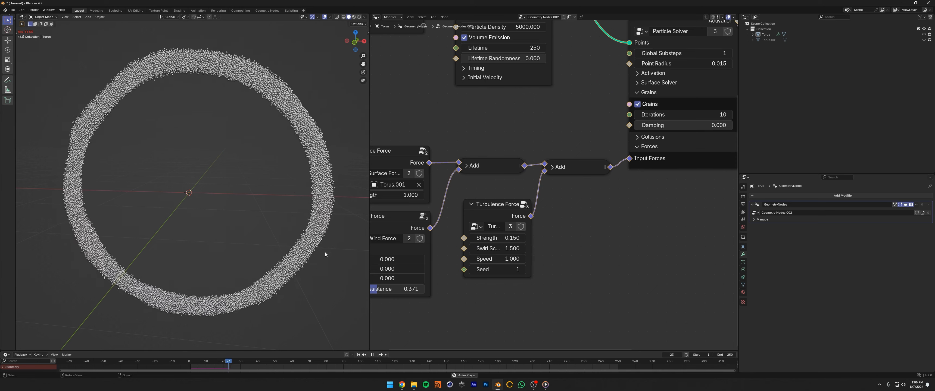
middle_click_drag(328, 248, 331, 237)
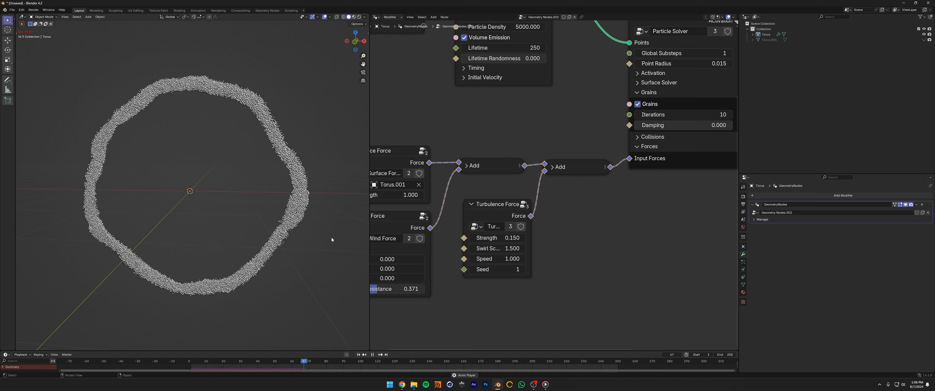
key("space")
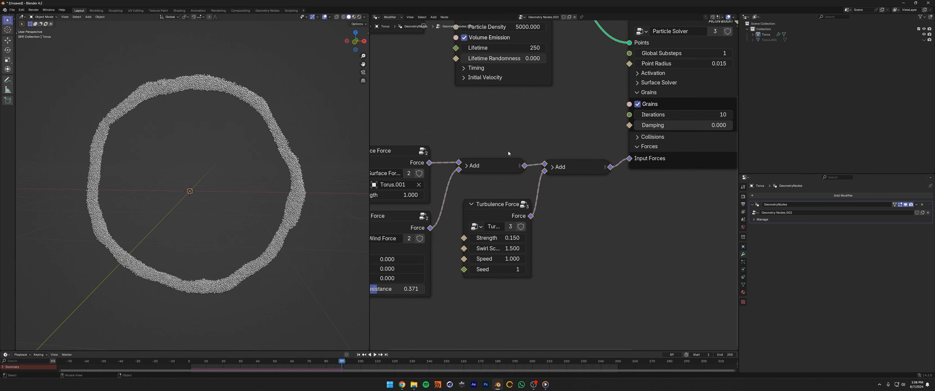
Move all the force and Add nodes lower, leaving free space beneath the Particle Source node.
scroll(507, 151, "down", 3)
left_click_drag(441, 152, 581, 250)
key("g")
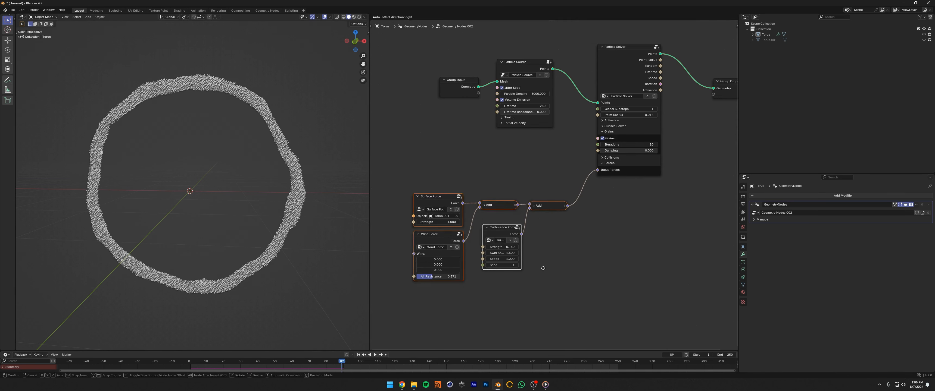
left_click(538, 286)
left_click(539, 283)
scroll(550, 182, "up", 5)
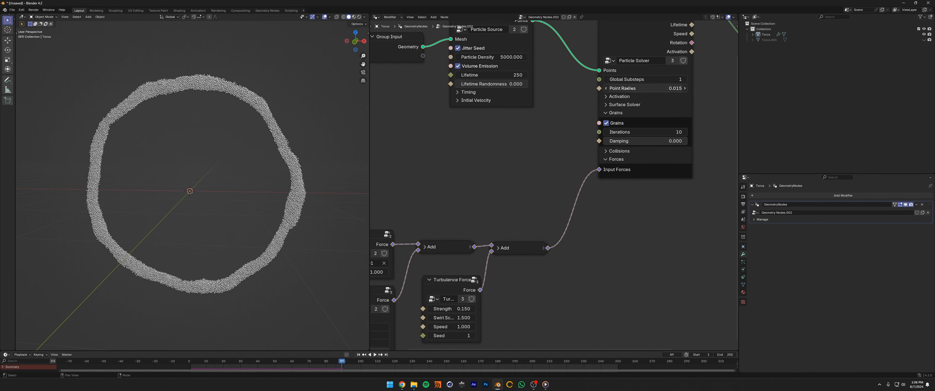
scroll(629, 88, "down", 3)
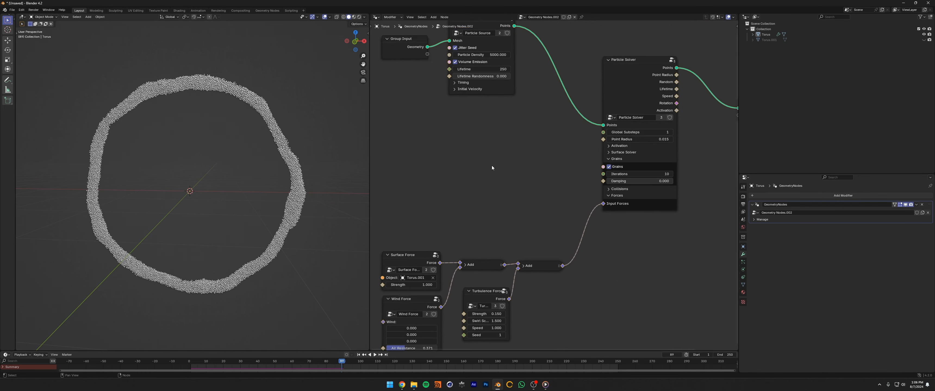
scroll(492, 166, "up", 3)
middle_click_drag(505, 162, 522, 181)
key("shift+a")
type("noise")
key("Return")
right_click(558, 179)
Add a Noise Texture node in the free space below the Particle Source.
key("shift+a")
type("noise")
key("Down")
key("Return")
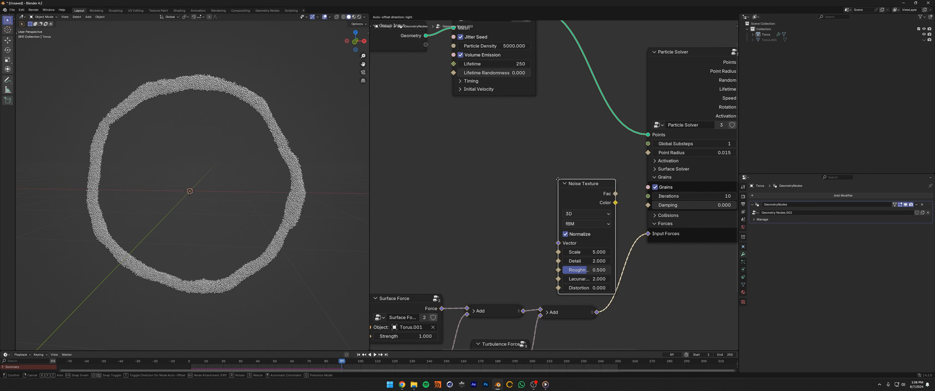
left_click(459, 129)
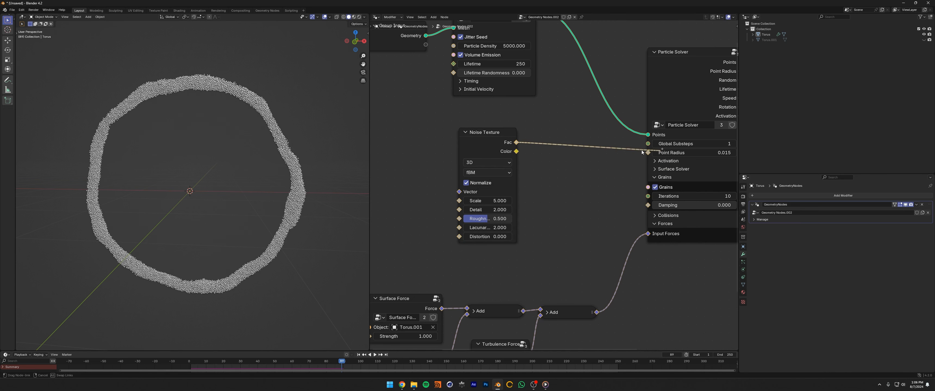
left_click_drag(515, 143, 447, 135)
Remap the noise Fac to 0.015–0.06 with a Map Range node and connect its result to the solver's Point Radius.
key("shift+a")
type("map")
key("Return")
left_click(496, 134)
left_click_drag(449, 142, 481, 170)
left_click_drag(505, 116, 503, 109)
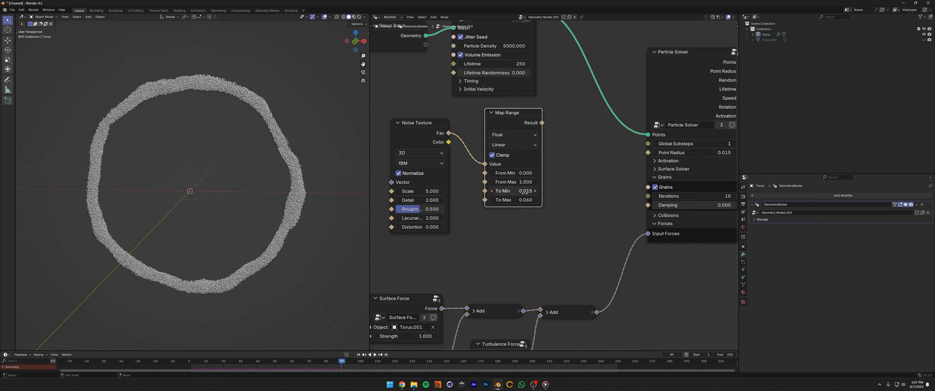
left_click_drag(542, 123, 647, 153)
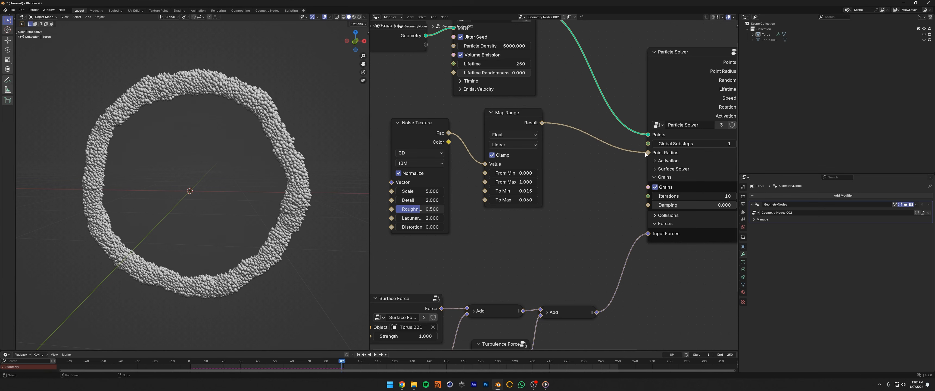
Space the Map Range node away from the Noise Texture and set the noise scale to 0.7.
left_click_drag(524, 131, 564, 140)
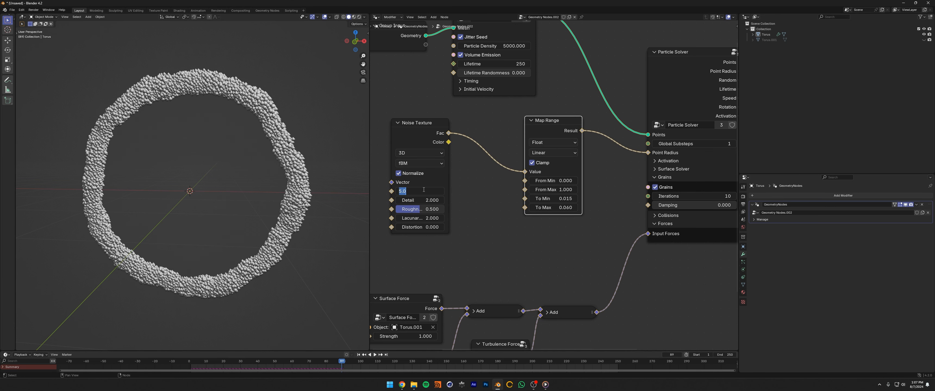
type(".7")
key("Return")
Insert a Color Ramp node on the link between the Noise Texture and the Map Range.
middle_click_drag(473, 173, 505, 161)
left_click_drag(445, 125, 405, 126)
key("shift+a")
type("ramp")
key("Return")
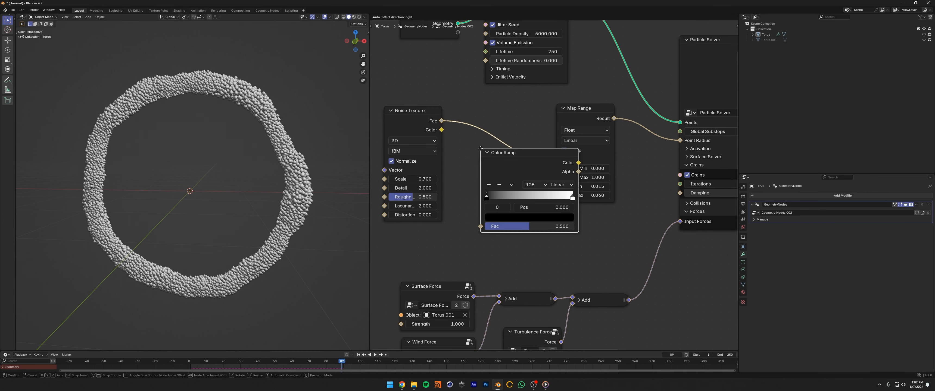
left_click(482, 151)
Configure the Color Ramp as B-Spline with the black stop at 0.400 and white stop at 0.623, and rewind the timeline.
left_click(548, 156)
left_click(481, 172)
left_click_drag(479, 167, 510, 167)
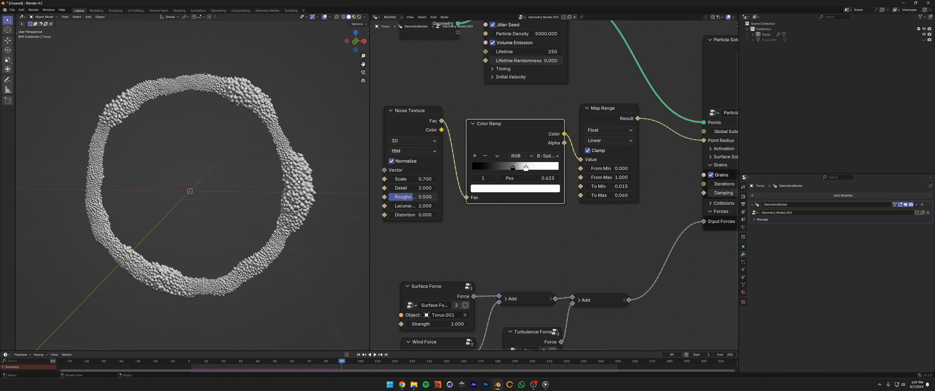
middle_click_drag(298, 182, 333, 170)
left_click_drag(512, 168, 506, 168)
middle_click_drag(488, 206, 528, 180)
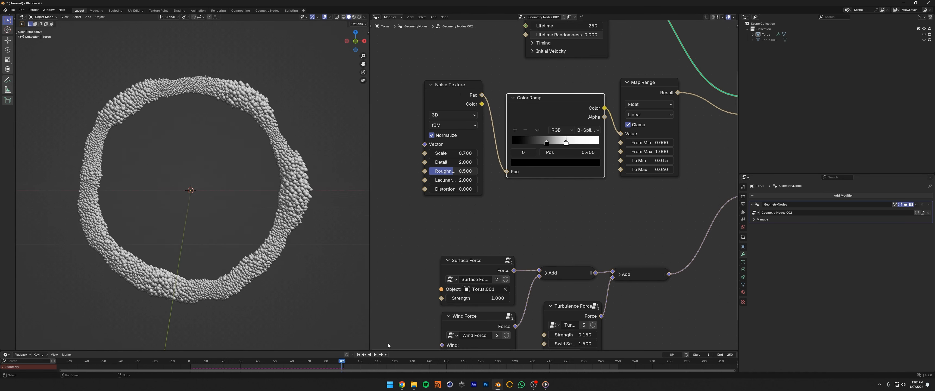
left_click(358, 354)
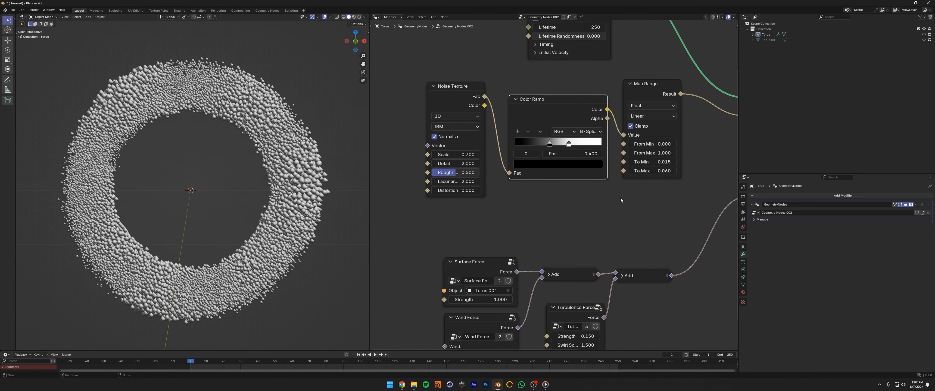
Rearrange the noise and Color Ramp nodes for more room and add a Scene Time node below the Noise Texture.
scroll(620, 197, "down", 1)
left_click_drag(463, 97, 429, 82)
left_click_drag(549, 124, 530, 102)
middle_click_drag(504, 169, 521, 156)
key("shift+a")
type("scene time")
key("Return")
left_click(384, 188)
Add a second Map Range node below the Color Ramp.
key("shift+a")
type("map range")
key("Return")
left_click(512, 151)
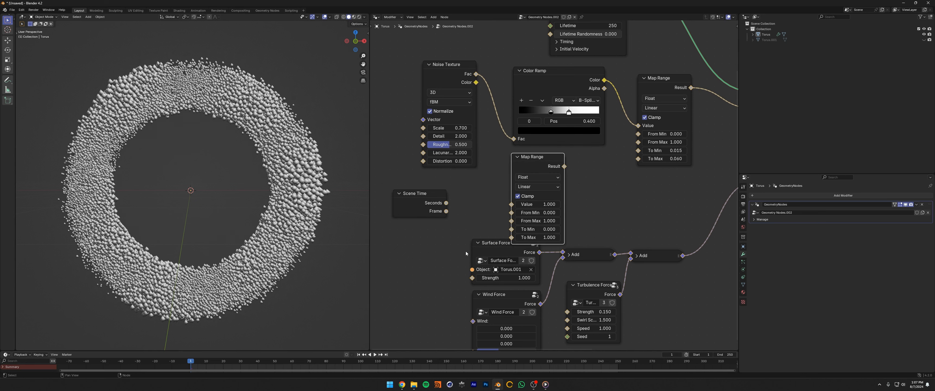
Move the group of force and Add nodes farther down, clear of the second Map Range.
scroll(465, 253, "down", 2)
middle_click_drag(465, 252, 483, 195)
left_click_drag(471, 196, 681, 292)
key("g")
left_click(634, 329)
left_click(632, 316)
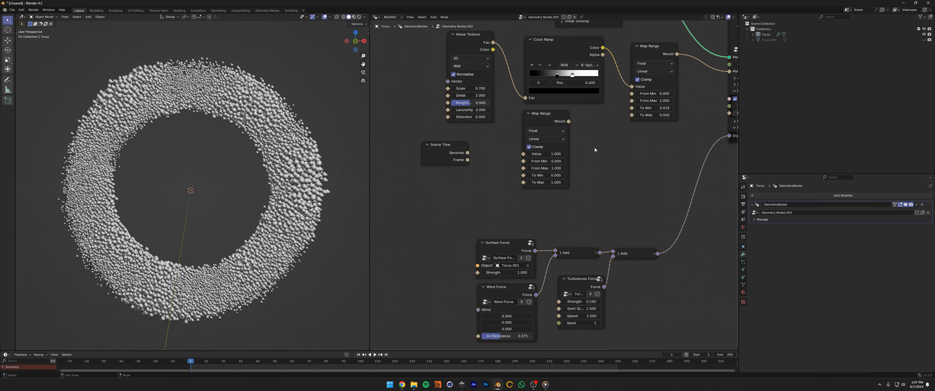
Connect the Scene Time's Frame output to the second Map Range's Value input.
scroll(446, 150, "up", 4)
middle_click_drag(447, 150, 461, 221)
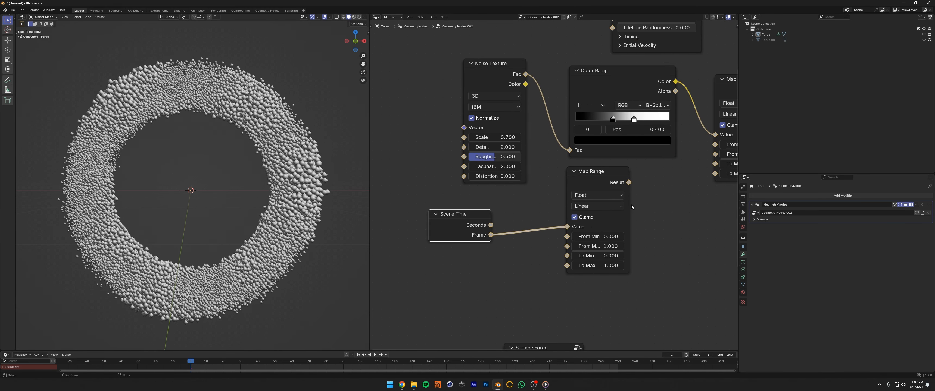
Set the second Map Range to From Min 1, From Max 50, To Min 0.015 and To Max 0.060.
middle_click_drag(631, 206, 567, 203)
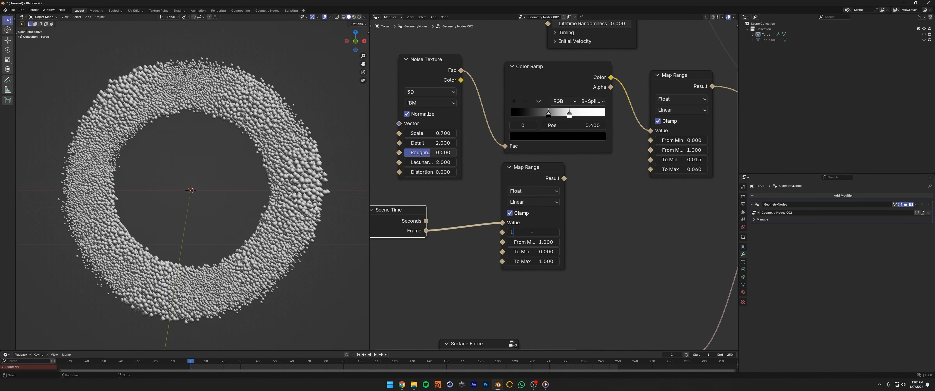
middle_click_drag(612, 221, 594, 220)
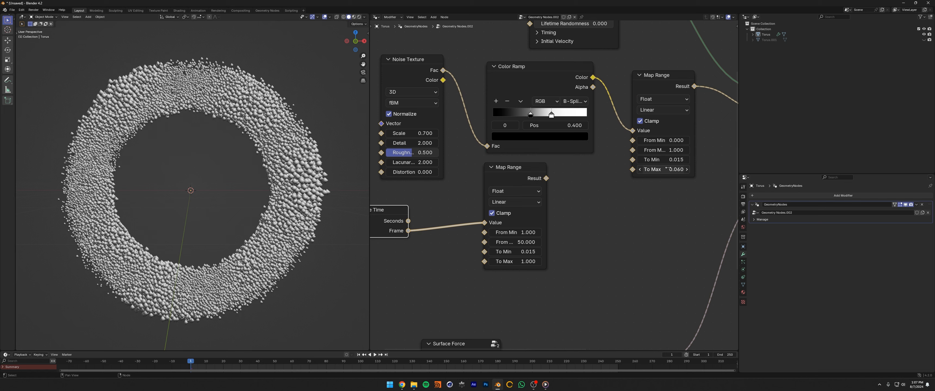
left_click(519, 260)
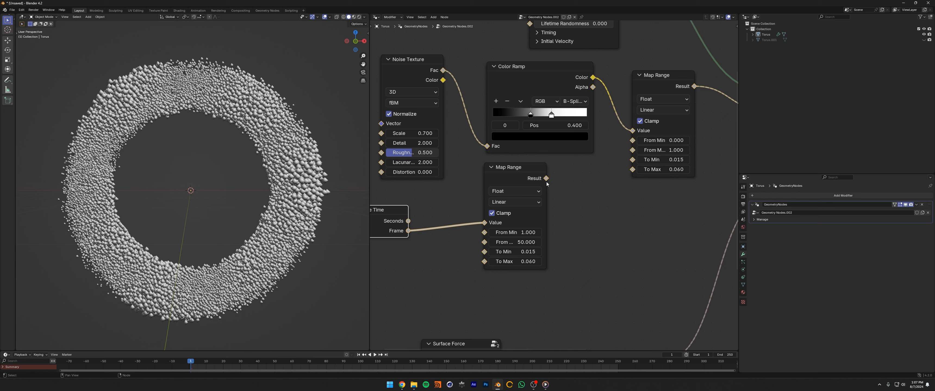
Connect the second Map Range's Result to the first Map Range's To Max and play the animation briefly.
left_click_drag(634, 171, 633, 170)
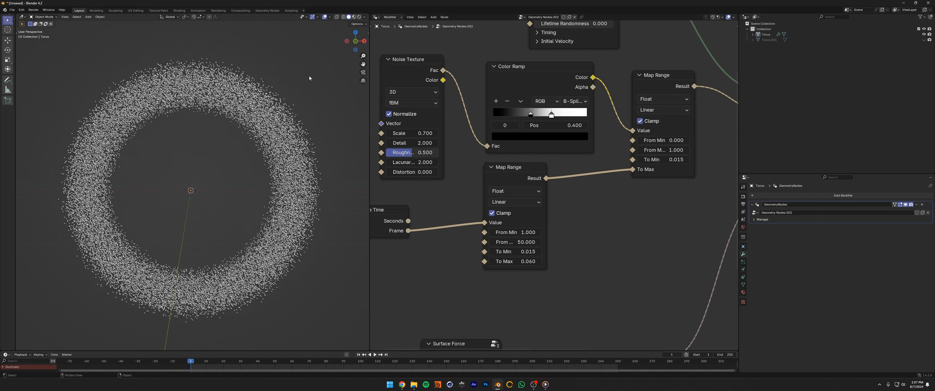
key("space")
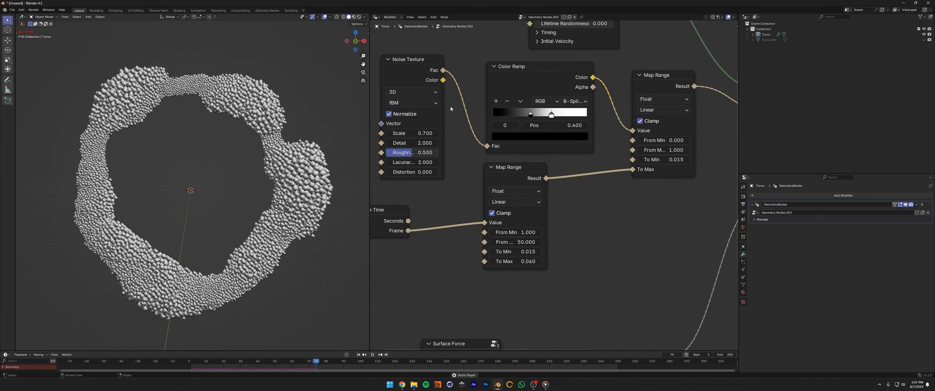
key("space")
Switch the Noise Texture to 4D and move the Scene Time node closer to the second Map Range.
middle_click_drag(412, 93, 492, 92)
left_click(489, 91)
left_click(487, 143)
middle_click_drag(456, 176, 526, 190)
left_click_drag(546, 242, 574, 251)
Add another Scene Time node and connect its Seconds output to the Noise Texture's W input.
middle_click_drag(449, 193, 481, 189)
key("shift+a")
type("scene")
key("Return")
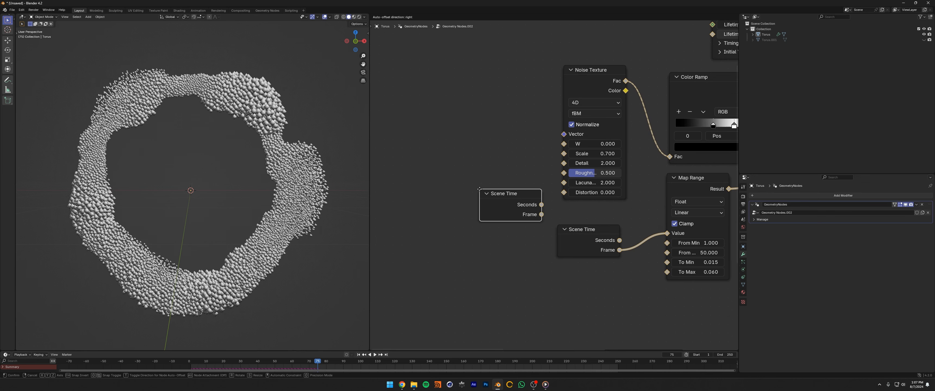
left_click(398, 124)
left_click_drag(544, 154, 550, 146)
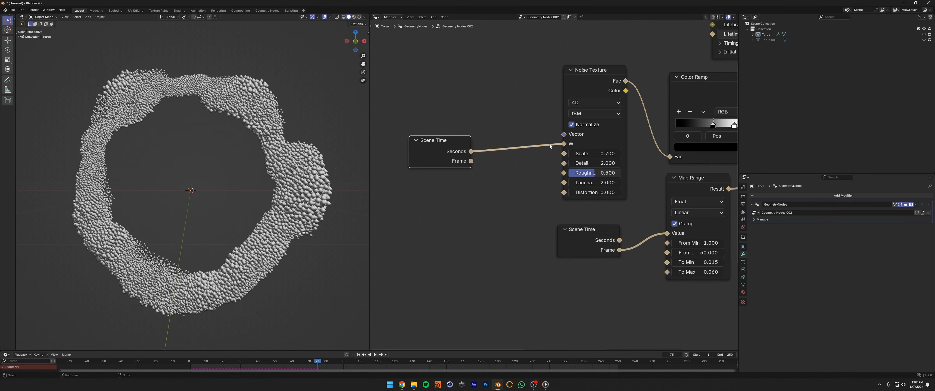
Play the simulation from the first frame to check how the noise-driven thickness changes over time.
left_click(359, 354)
key("space")
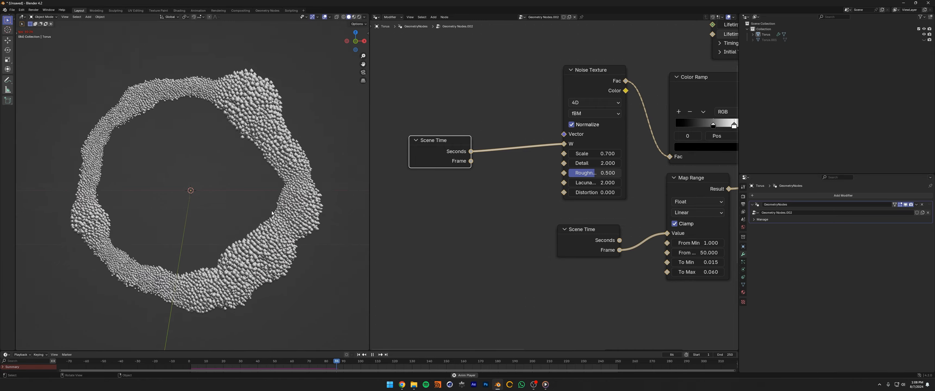
key("space")
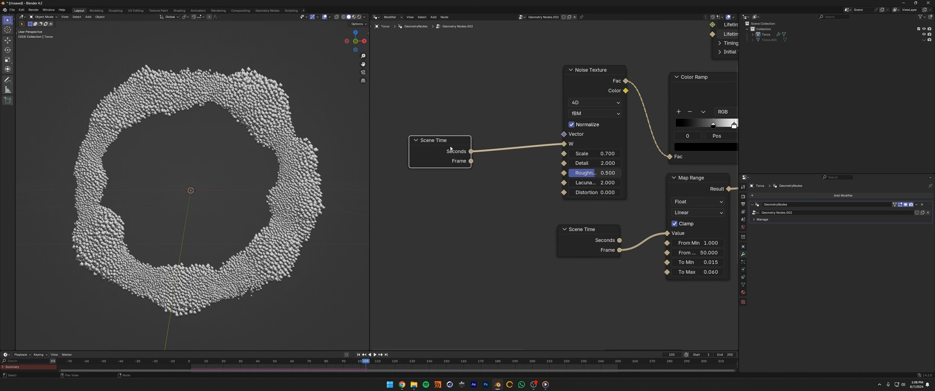
Insert a Math node set to Multiply between the Scene Time's Seconds output and the noise's W input.
key("shift+a")
type("math")
key("Return")
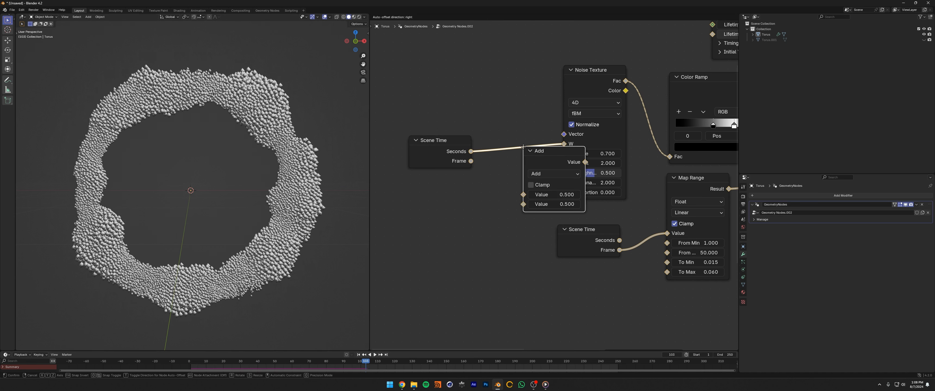
left_click(497, 123)
left_click(531, 148)
left_click(547, 180)
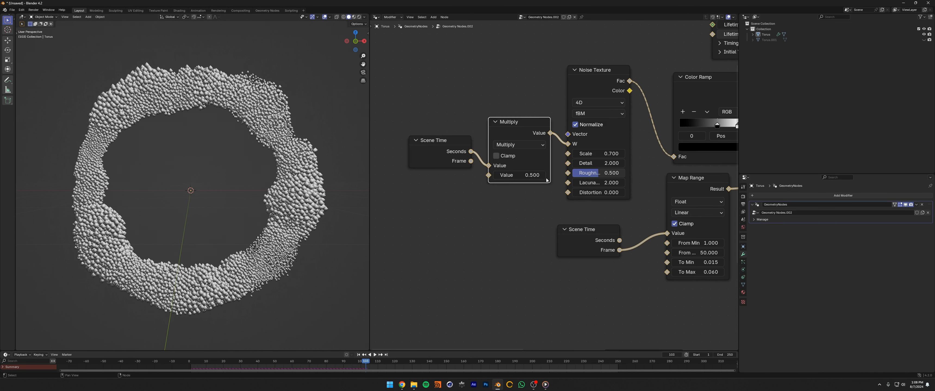
Connect the Particle Solver's Point Radius output to a new Group Output socket and switch the viewport to rendered shading.
scroll(498, 174, "down", 4)
middle_click_drag(589, 174, 439, 156)
scroll(597, 148, "down", 2)
middle_click_drag(667, 153, 603, 147)
scroll(671, 152, "up", 6)
key("Return")
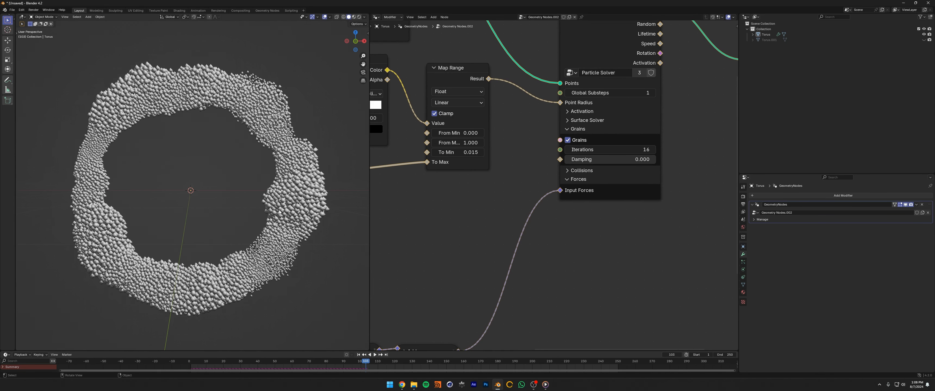
middle_click_drag(621, 121, 547, 168)
middle_click_drag(679, 128, 535, 177)
scroll(535, 177, "down", 2)
mouse_move(538, 175)
left_mouse_down()
mouse_move(622, 131)
mouse_move(603, 140)
left_mouse_up()
key("z")
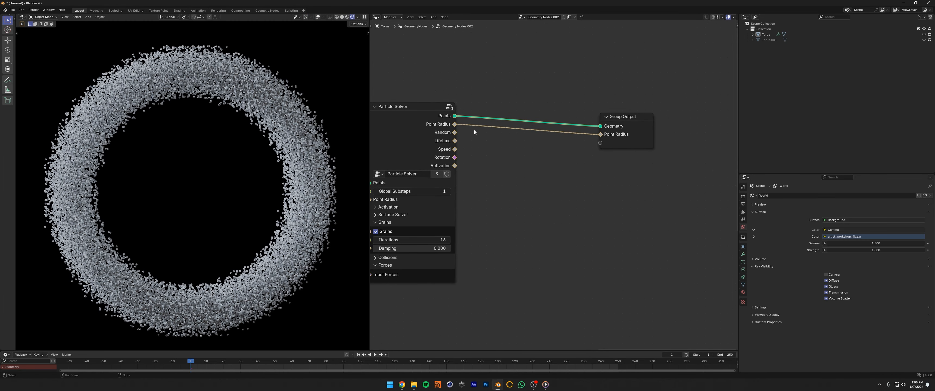
Name the modifier's Point Radius output attribute pscale.
left_click(742, 255)
left_click(769, 220)
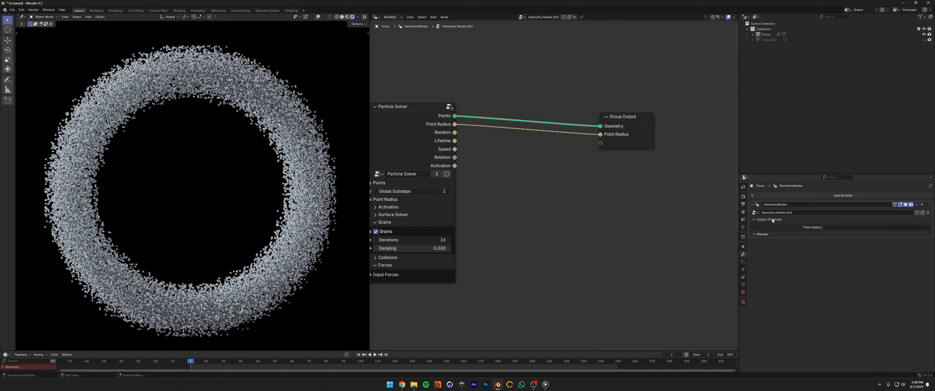
left_click(830, 228)
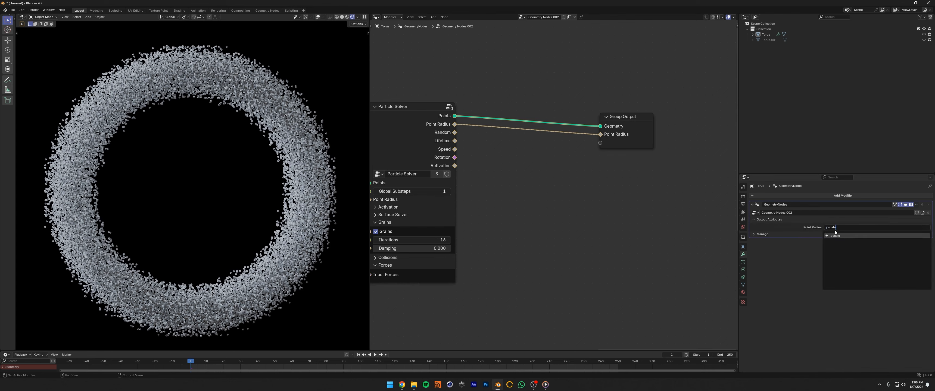
key("Return")
Add a Set Material node between the Particle Solver's Points output and the Group Output.
key("shift+a")
type("mat")
key("Return")
left_click(519, 90)
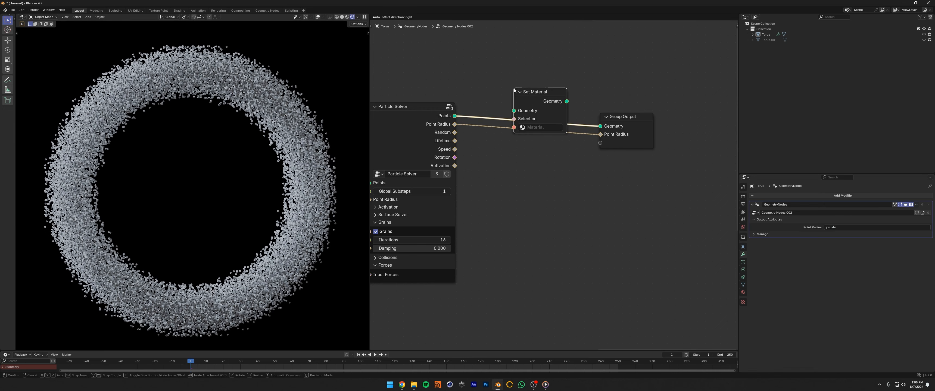
Set the shader's Attribute node to pscale and feed its Fac through a Color Ramp into the Principled BSDF's Base Color.
left_click(448, 166)
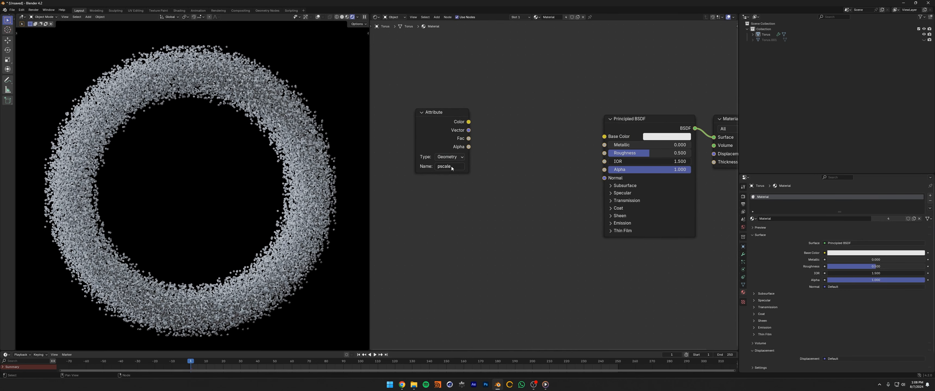
left_click_drag(468, 138, 604, 137)
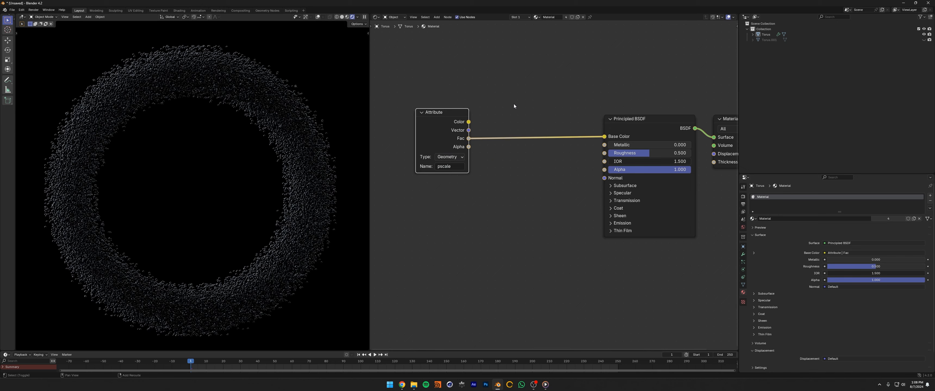
key("shift+a")
type("ram")
key("Return")
left_click(492, 105)
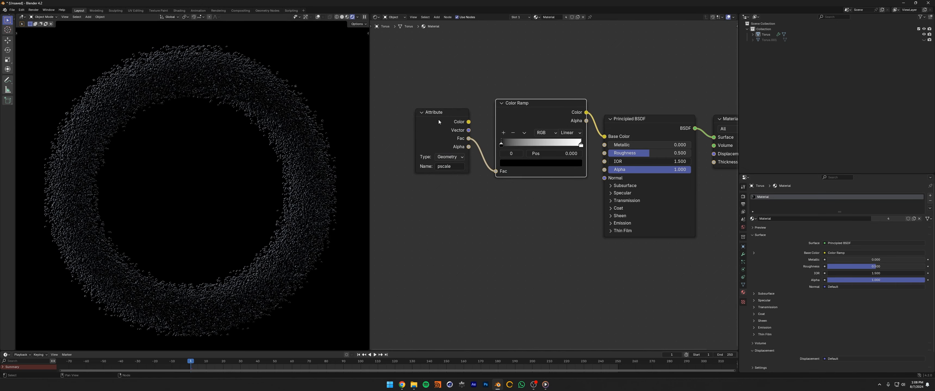
Play the simulation briefly, preview the Color Ramp's output and narrow its gradient, with the black stop at 0.023.
key("space")
key("space")
middle_click_drag(581, 145, 553, 161)
left_click_drag(552, 160, 476, 149)
scroll(483, 181, "up", 6)
middle_click_drag(476, 149, 487, 150)
left_click_drag(474, 151, 476, 151)
middle_click_drag(479, 152, 567, 165)
left_click(587, 98, "ctrl+shift")
scroll(508, 145, "down", 8)
left_click_drag(508, 108, 462, 104)
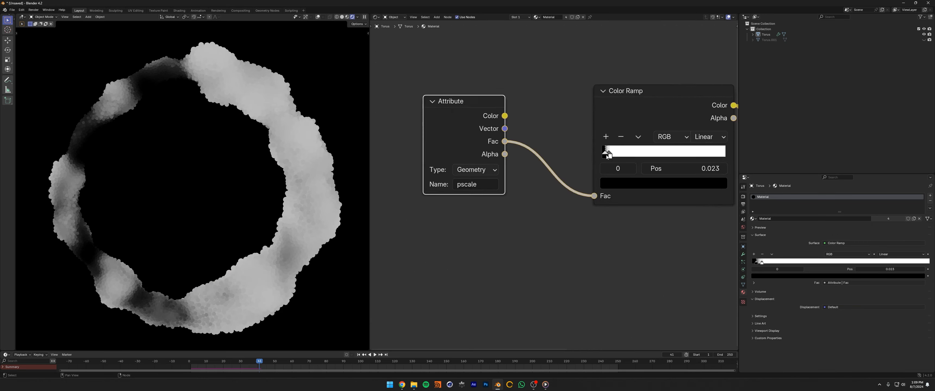
Move the first Color Ramp aside and insert a second Color Ramp before the Principled BSDF.
left_click_drag(545, 143, 450, 143)
key("shift+a")
type("color ramp")
key("Return")
left_click(523, 145)
Set the second Color Ramp to B-Spline, shift its lower stop inward and colour the gradient from orange-red to white.
scroll(600, 169, "up", 7)
left_click(561, 174)
left_click_drag(457, 191, 495, 191)
left_click(518, 220)
left_click_drag(573, 73, 574, 36)
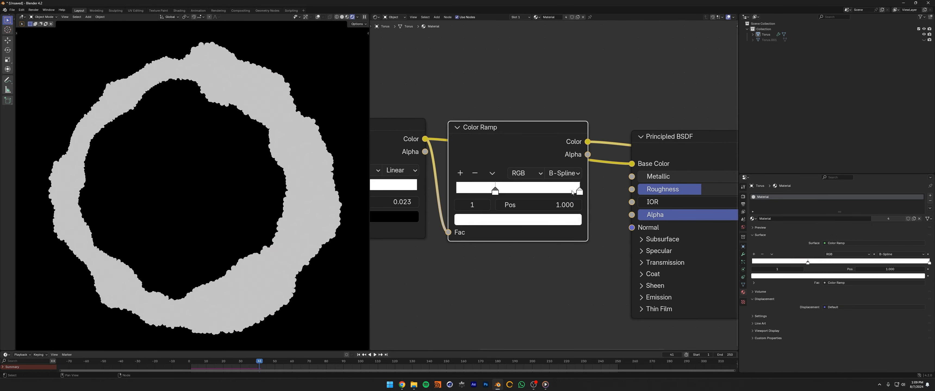
left_click(518, 219)
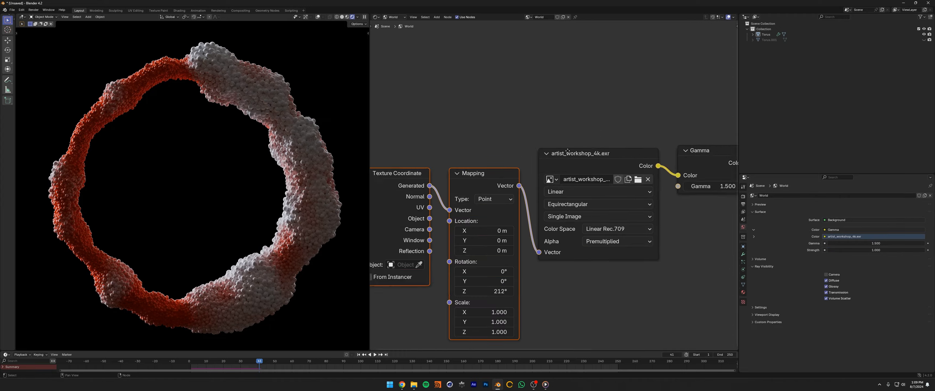
Rotate the world environment to 331° around Z in the Mapping node and play the simulation.
middle_click_drag(568, 151, 637, 129)
left_click_drag(553, 270, 596, 270)
key("space")
key("space")
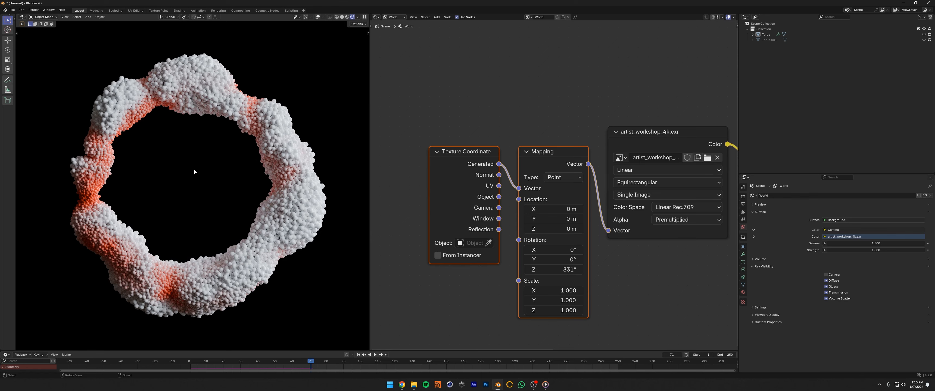
Return the viewport to solid shading and view the finished render frfk0001-0275 in Media Player.
key("z")
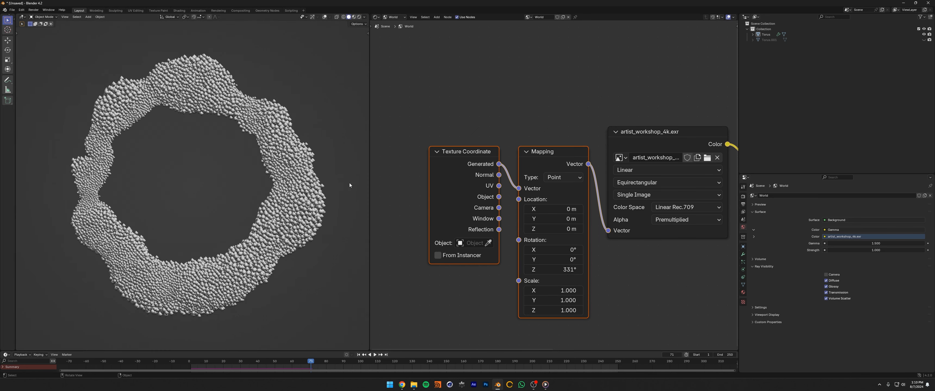
left_click(546, 385)
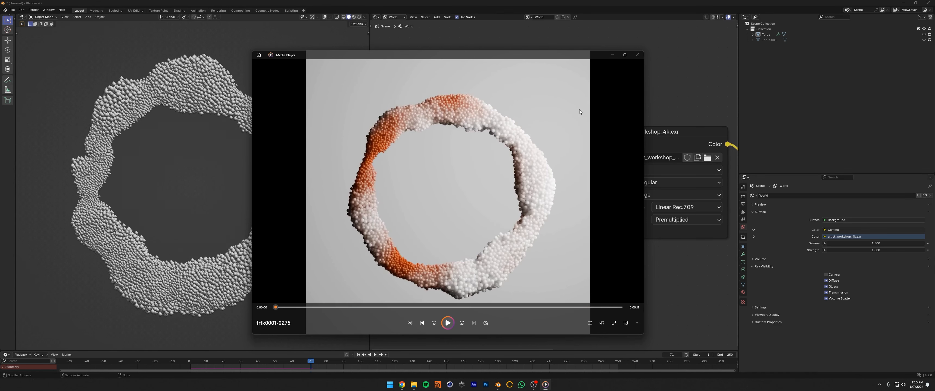
left_click(637, 55)
Delete the torus and turn the viewport overlays back on.
middle_click_drag(283, 105, 219, 110)
scroll(219, 109, "down", 5)
left_click(218, 109)
key("Delete")
left_click(325, 18)
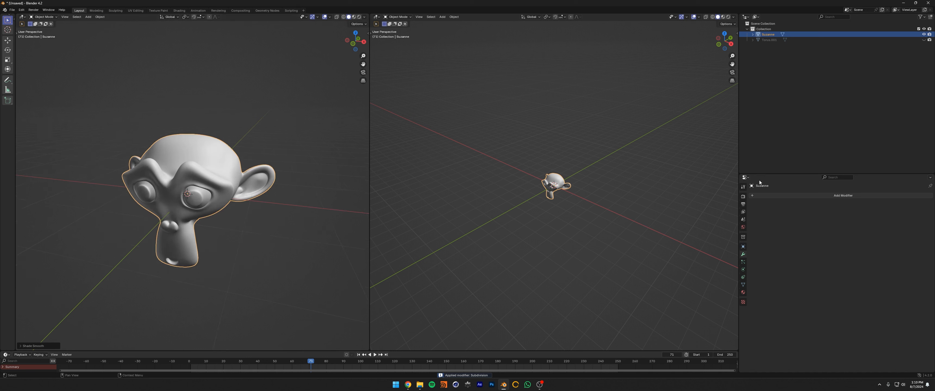
Add a Remesh modifier with a 0.007 voxel size to the monkey head and apply it.
left_click(777, 196)
type("rem")
key("Return")
left_click(885, 217)
type(".007")
key("Return")
key("ctrl+a")
Add a Smooth modifier to the remeshed monkey head.
left_click(806, 198)
type("smoo")
key("Return")
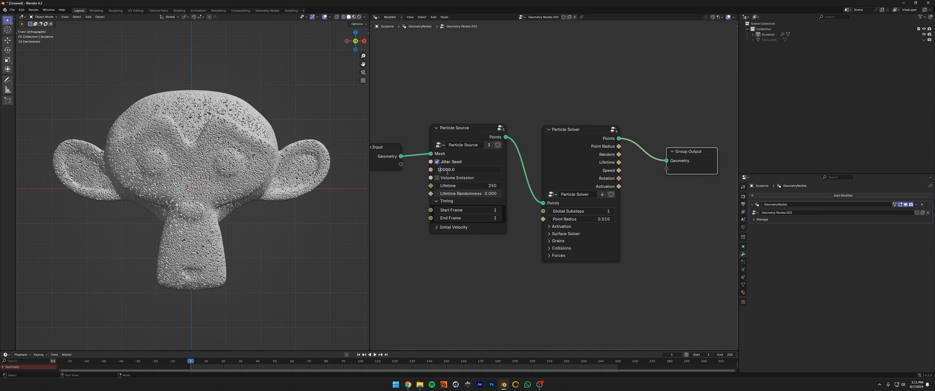
Set the Particle Source's density to 50000 and the Particle Solver's point radius to 0.005.
key("Return")
left_click(590, 219)
type(".005")
key("Return")
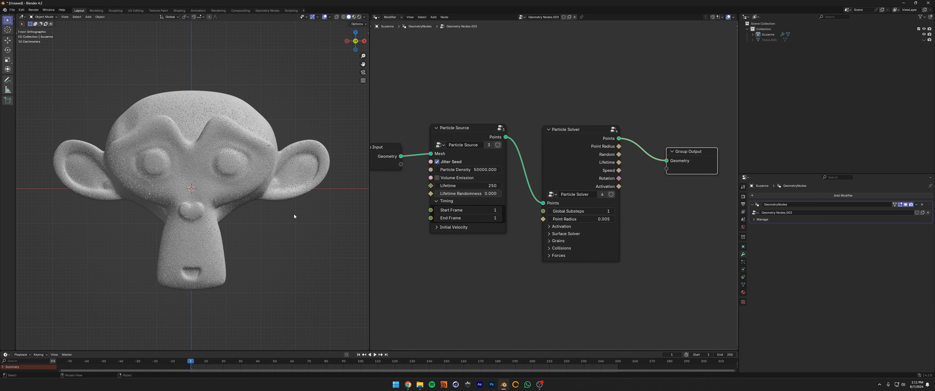
Space the Particle Solver and Group Output nodes farther away from the Particle Source.
scroll(551, 191, "down", 3)
left_click_drag(583, 170, 594, 166)
left_click_drag(654, 161, 690, 158)
middle_click_drag(637, 186, 609, 171)
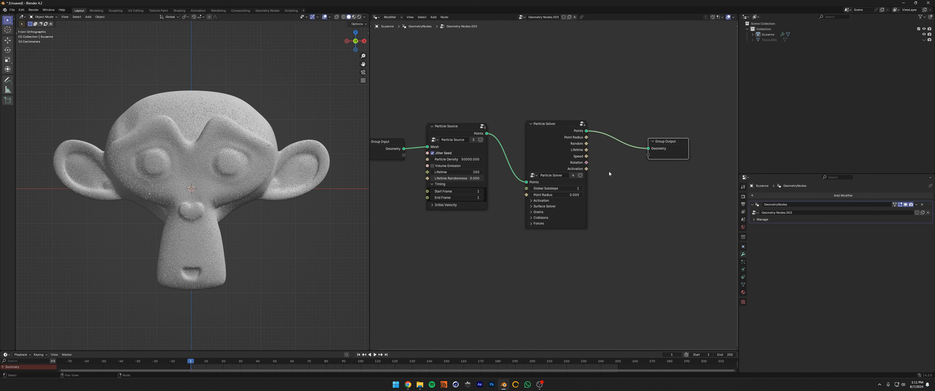
Add a Wind Force node below the Particle Source and connect it to the Particle Solver's Input Forces.
scroll(519, 203, "up", 2)
middle_click_drag(474, 249, 542, 214)
key("shift+a")
left_click(541, 215)
left_click(473, 204)
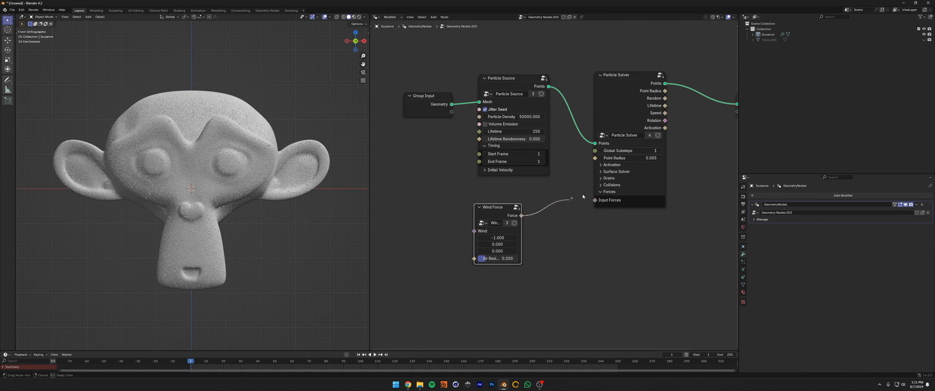
left_click_drag(501, 216, 431, 209)
Add a Turbulence Force node below the Wind Force.
key("shift+a")
mouse_move(501, 229)
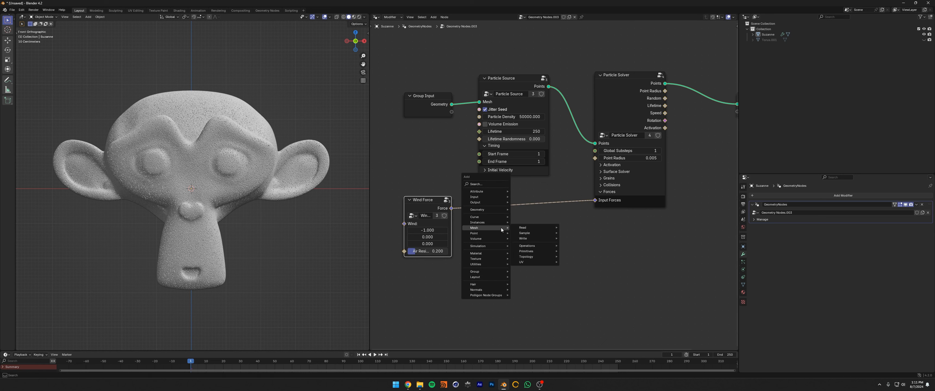
type("tur")
key("Return")
left_click(406, 260)
Combine the Wind Force and Turbulence Force through a collapsed Vector Math Add node feeding the Input Forces.
key("shift+a")
type("vec")
key("Return")
left_click(477, 201)
left_click_drag(454, 273, 495, 249)
left_click_drag(509, 221, 507, 228)
left_click(512, 196)
left_click_drag(519, 198, 507, 227)
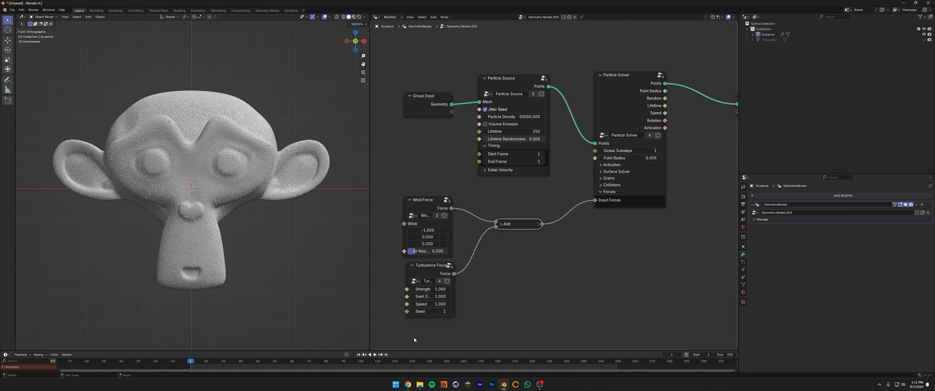
Play the monkey head simulation and set the Turbulence Force's swirl scale to 2.
key("space")
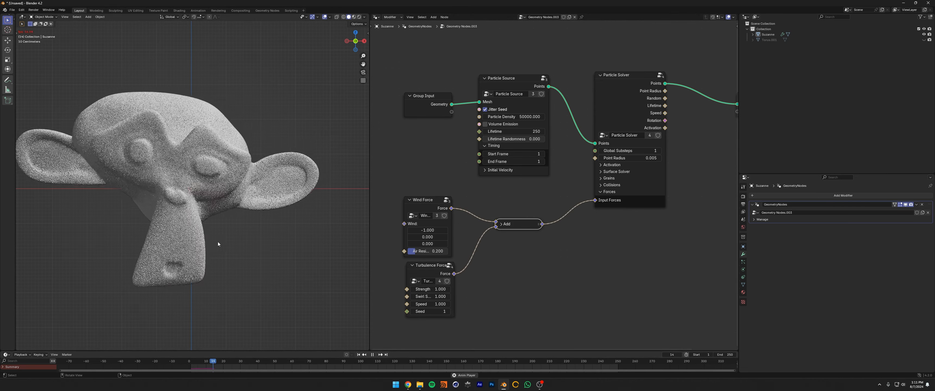
scroll(522, 254, "up", 1)
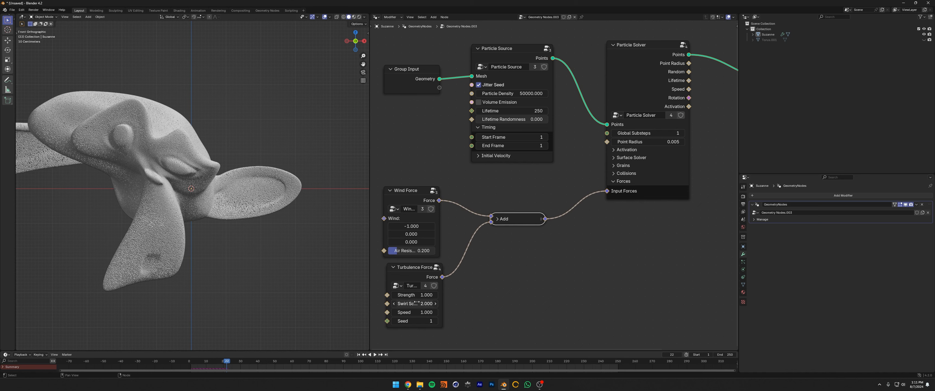
Apply the monkey head's object transform.
left_click(228, 209)
key("ctrl+a")
left_click(229, 209)
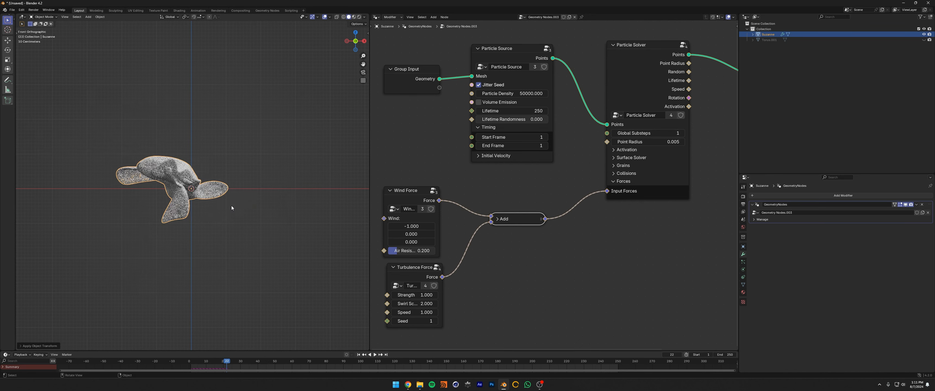
Replay the monkey head simulation and return to the first frame.
left_click(358, 355)
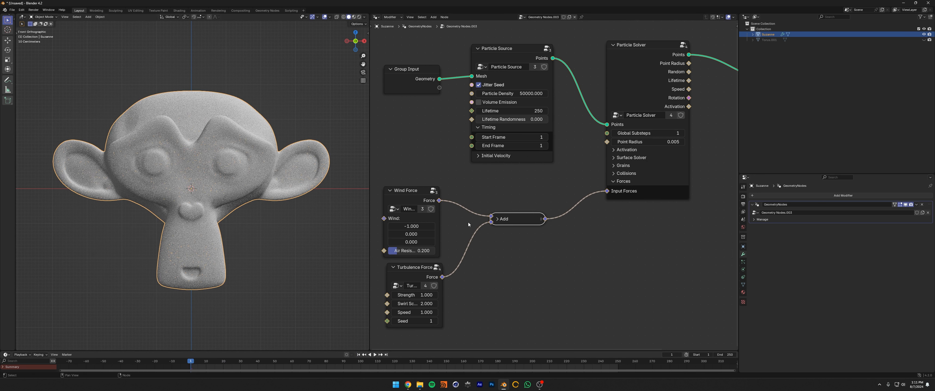
middle_click_drag(485, 133, 522, 153)
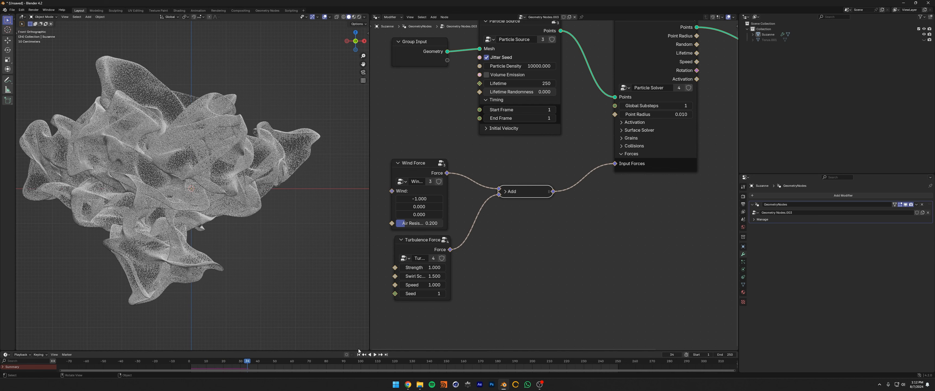
left_click(359, 355)
Add a Max Distance node next to the Add node.
scroll(576, 220, "down", 2)
key("shift+a")
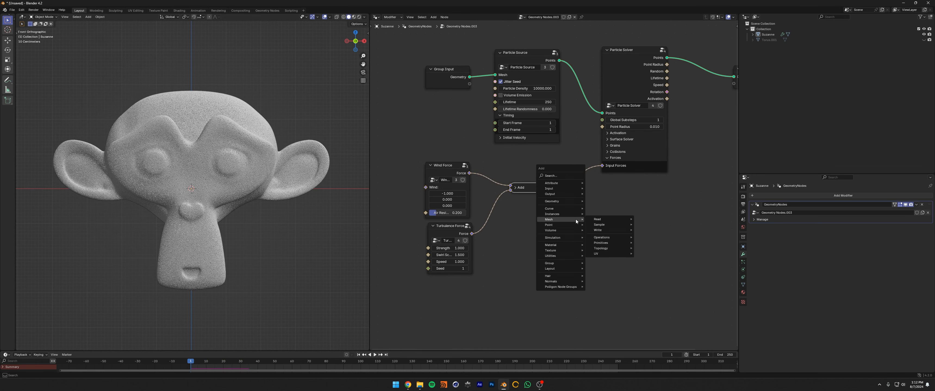
type("max")
key("Return")
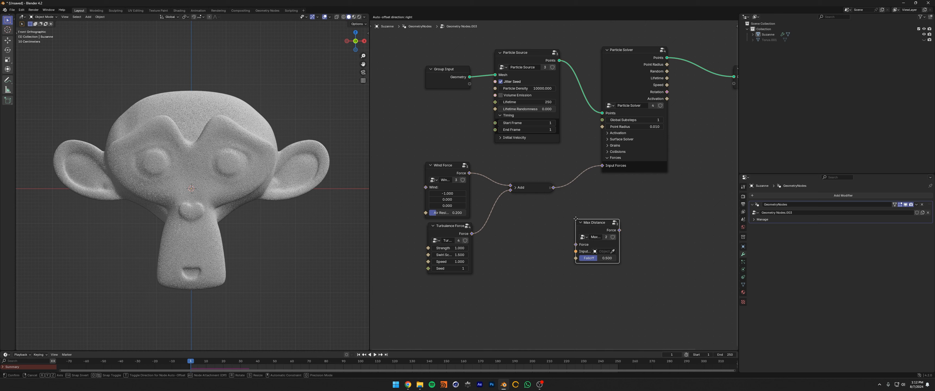
left_click(563, 172)
key("ctrl+z")
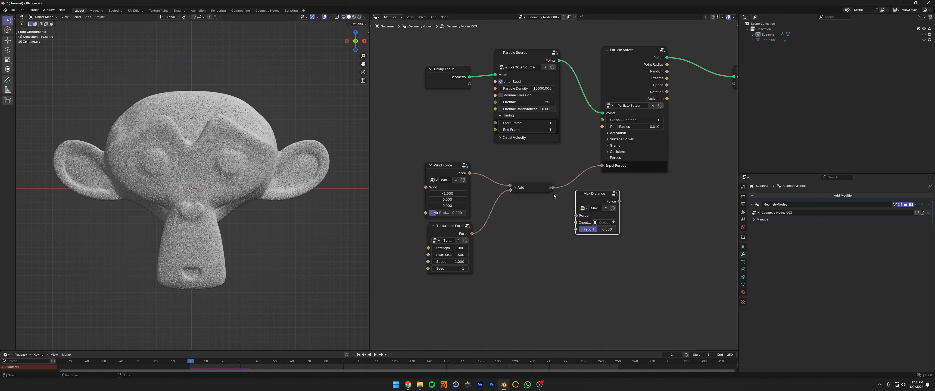
Make room among the force nodes and insert Max Distance between the Add node and the solver's Input Forces.
left_click_drag(598, 196, 584, 182)
left_click_drag(439, 150, 571, 249)
key("g")
left_click(521, 254)
left_click(520, 254)
left_click_drag(535, 178, 576, 197)
Add a sphere empty scaled to about 4.6 beside the monkey head and assign it as the Max Distance node's input object.
key("shift+a")
mouse_move(281, 223)
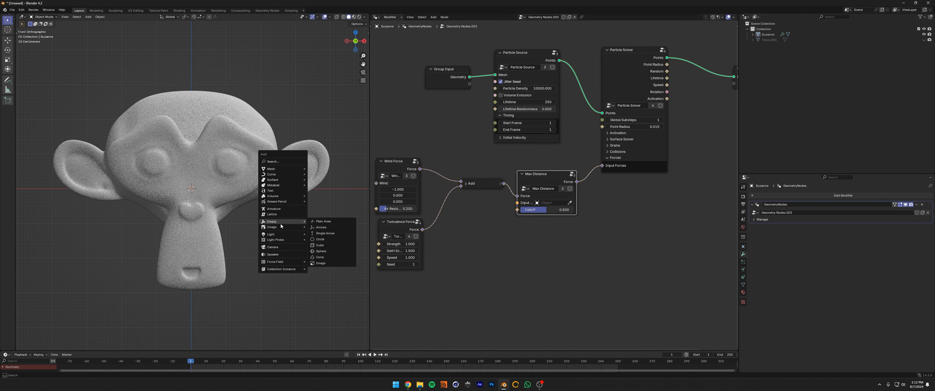
left_click(321, 251)
scroll(303, 222, "down", 4)
key("s")
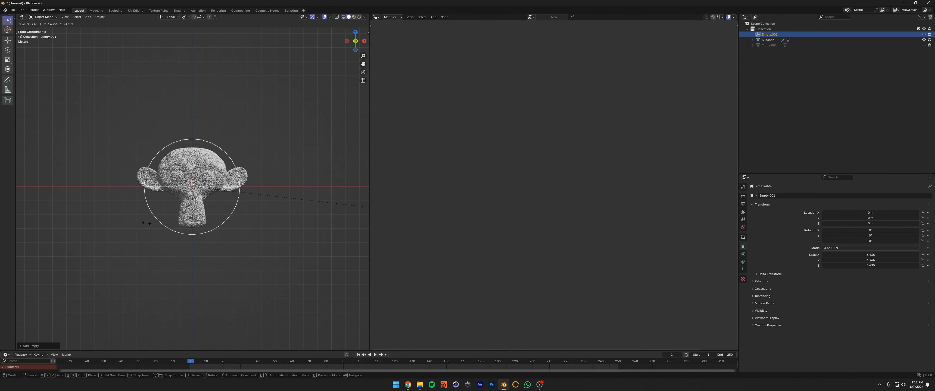
left_click(158, 213)
left_click(244, 178)
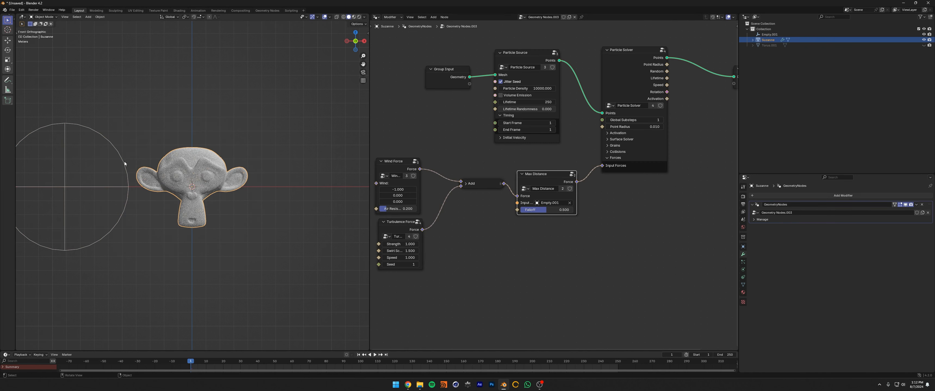
Play the simulation with the sphere empty outside the monkey head.
scroll(124, 161, "up", 2)
left_click(164, 122)
scroll(218, 240, "up", 1)
key("space")
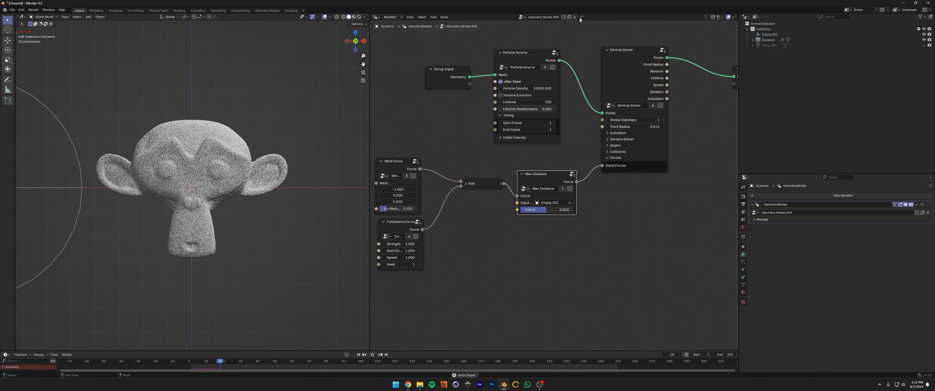
key("space")
Try moving the sphere empty over the monkey head during playback to test the distance limit.
left_click(70, 134)
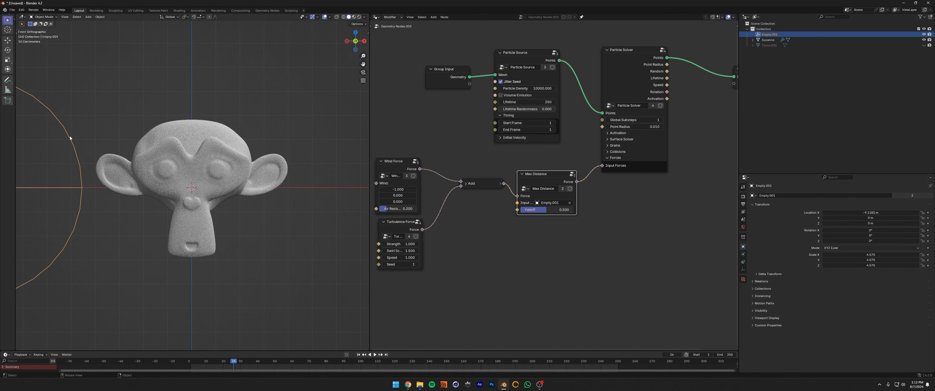
key("space")
key("g")
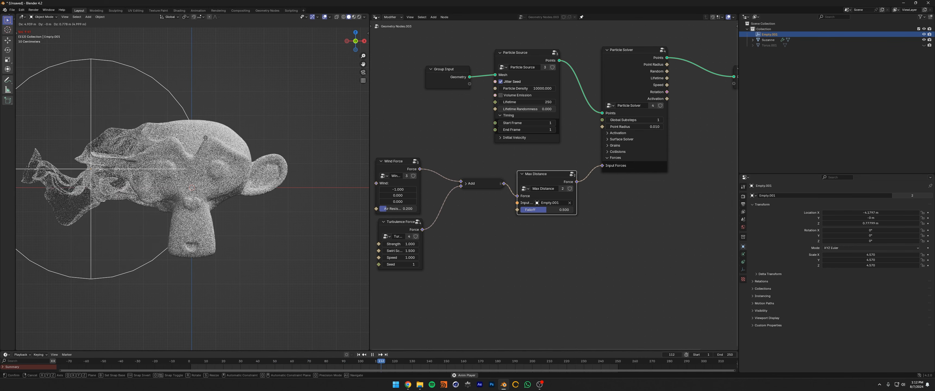
key("Escape")
key("Escape")
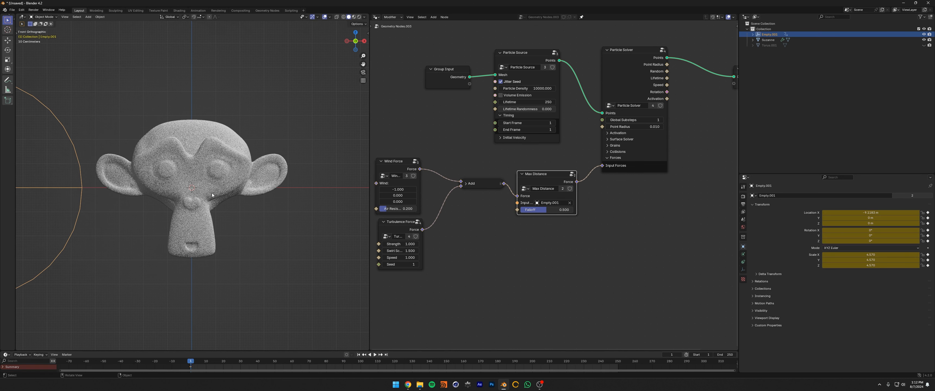
Scale the sphere empty up to about 23 at the last frame, 250, and keyframe it.
left_click(385, 355)
key("s")
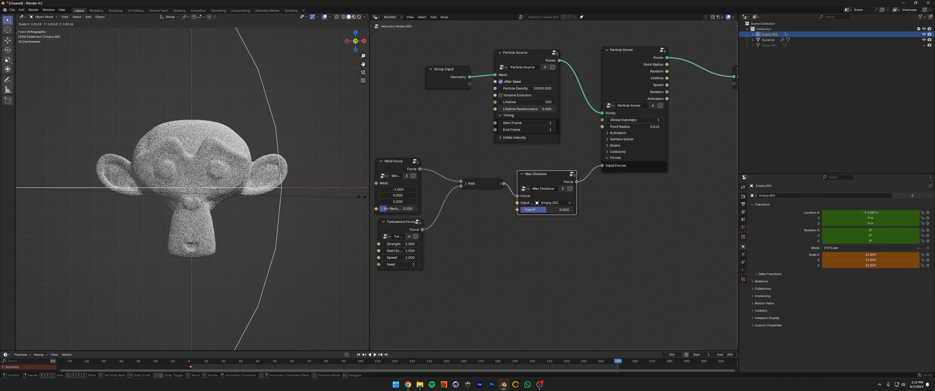
left_click(118, 196)
scroll(124, 196, "down", 7)
key("s")
left_click(286, 188)
key("i")
scroll(338, 278, "up", 4)
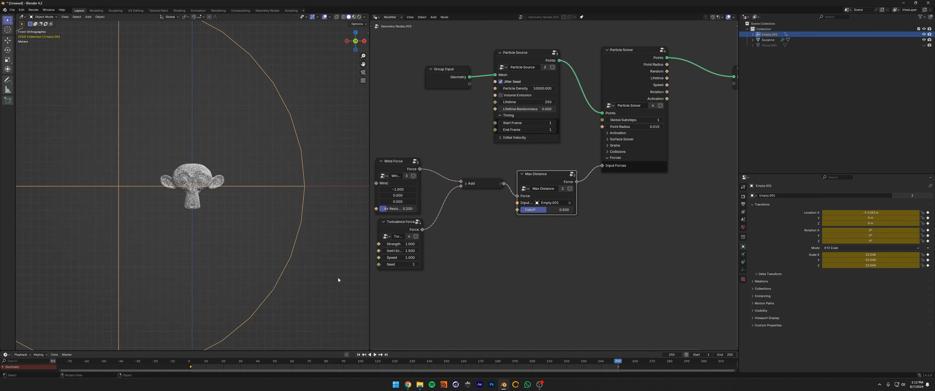
Play the simulation from the first frame to see the growing empty dissolve the monkey head.
left_click(358, 354)
scroll(275, 260, "up", 2)
left_click(296, 213)
scroll(305, 200, "up", 2)
key("space")
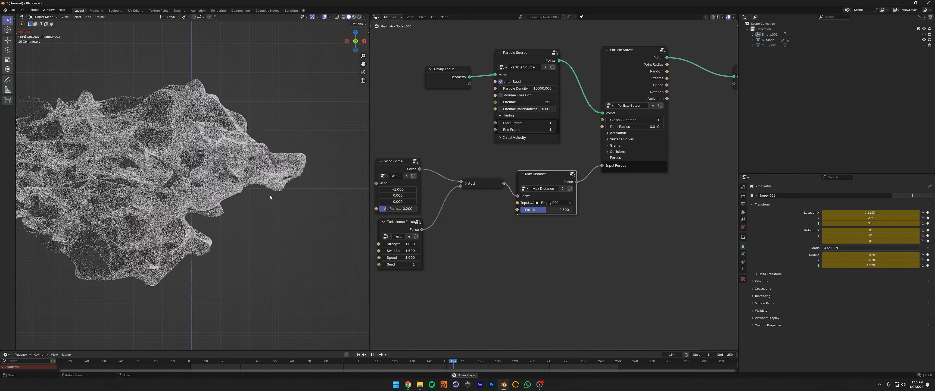
key("space")
Check the Particle Solver's Activation settings and replay the simulation from the first frame.
left_click(617, 133)
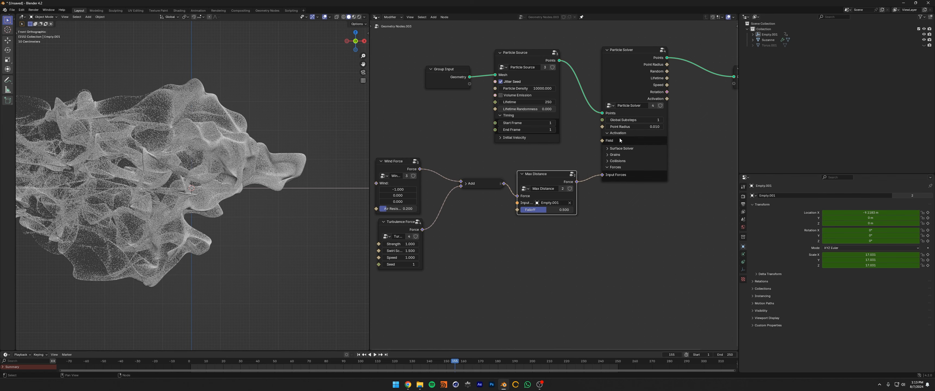
left_click(618, 133)
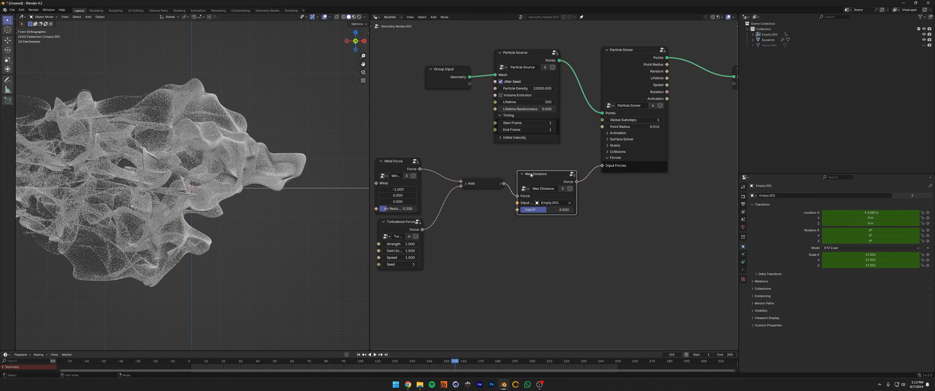
key("shift+Left")
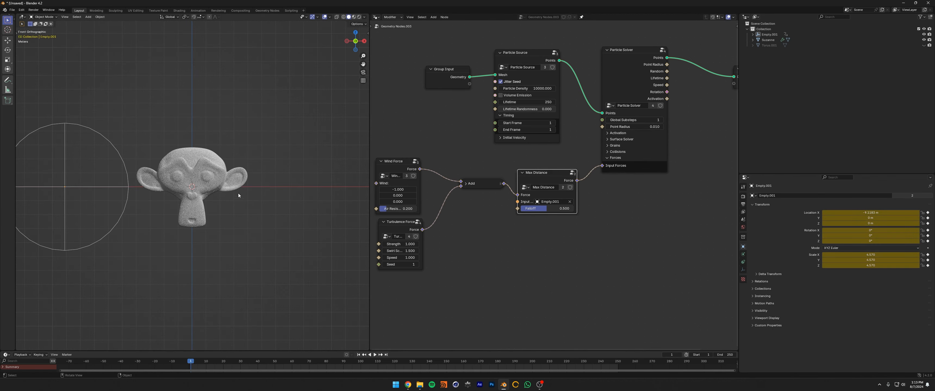
scroll(240, 176, "up", 3)
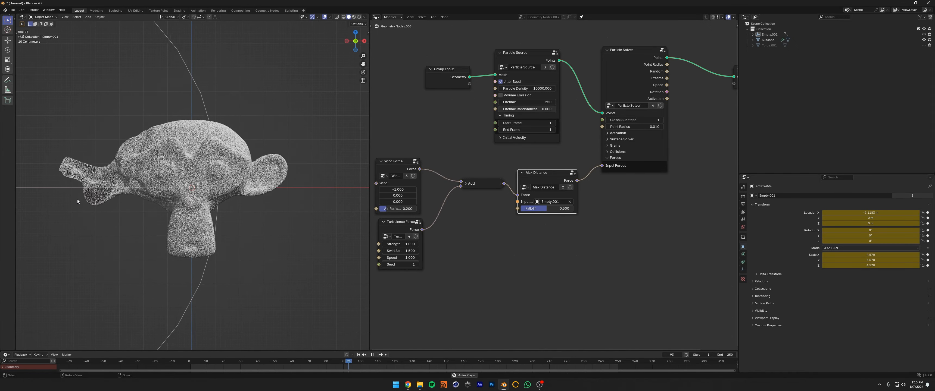
key("space")
Insert a Clip node between the Particle Solver's Points and the Group Output.
middle_click_drag(716, 103, 610, 142)
key("shift+a")
type("clip")
key("Return")
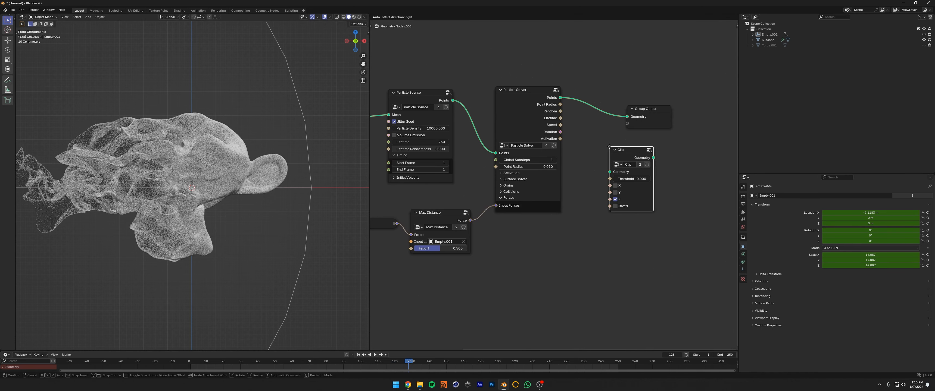
left_click(584, 100)
Set the Clip node to clip along X instead of Z, toggle Invert and adjust its threshold.
left_click(589, 136)
left_click(589, 150)
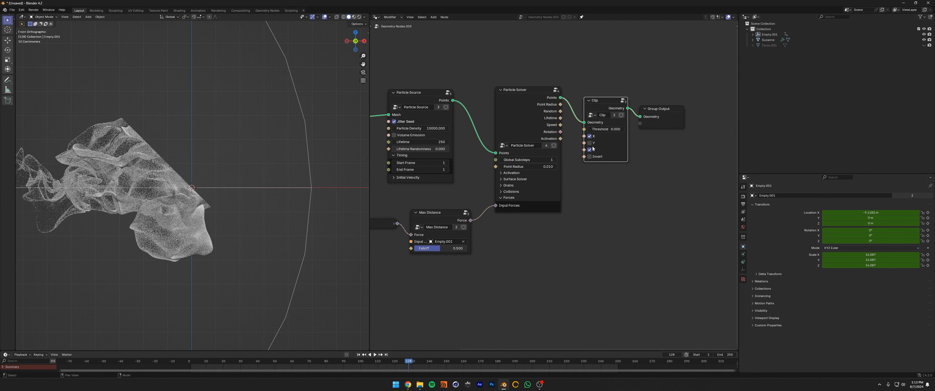
left_click(589, 156)
left_click_drag(613, 130, 581, 130)
key("space")
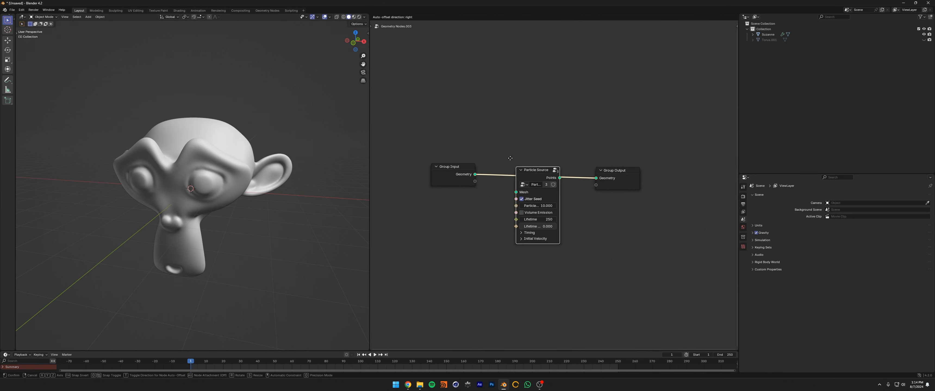
Space out the Particle Solver and Group Output nodes and enable the Surface Solver using the Group Input geometry as surface.
left_click_drag(635, 211, 654, 211)
left_click(609, 218)
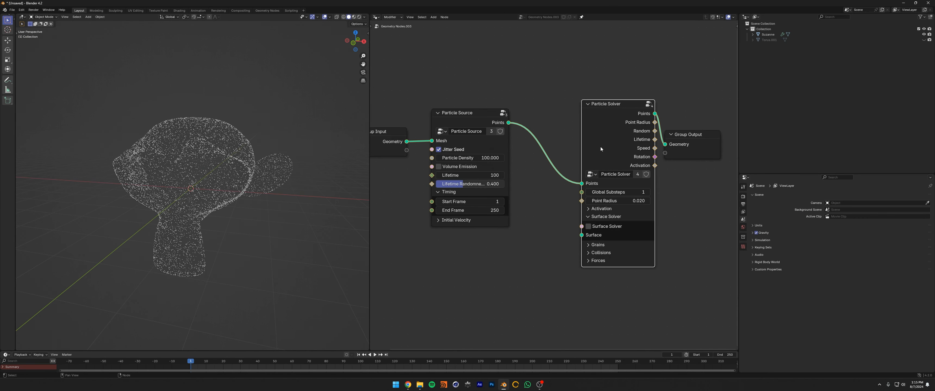
left_click_drag(601, 147, 574, 141)
left_click_drag(695, 140, 722, 134)
middle_click_drag(562, 186, 577, 165)
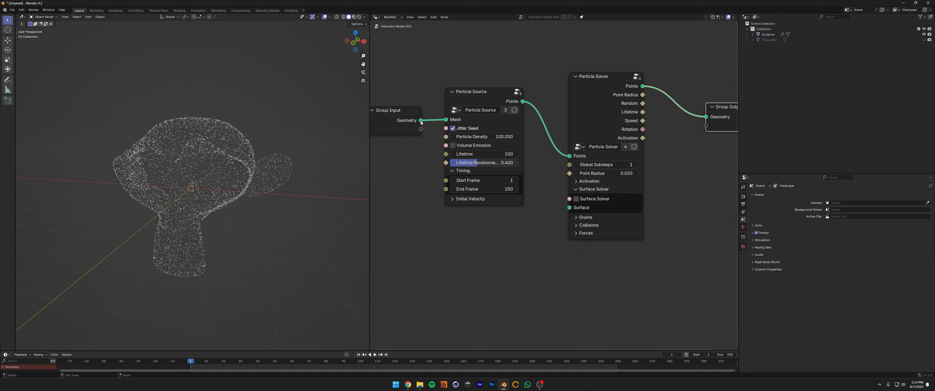
left_click(576, 199)
middle_click_drag(512, 242, 514, 234)
Add a Curl Noise Force node and connect it to the solver's Input Forces.
key("shift+a")
type("cur")
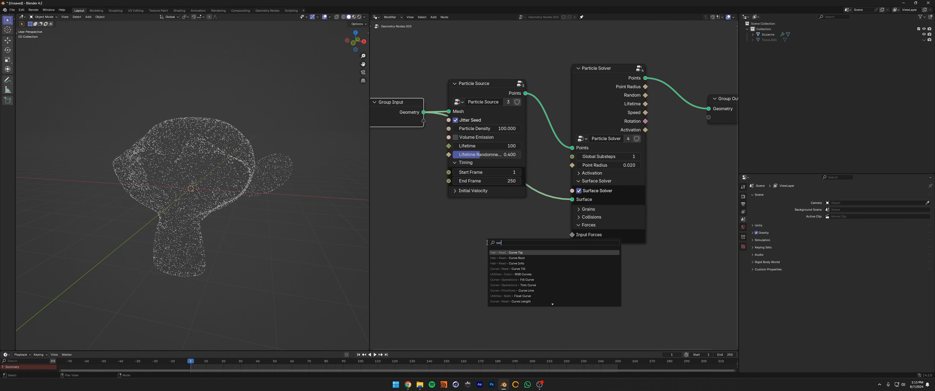
type("l")
key("Return")
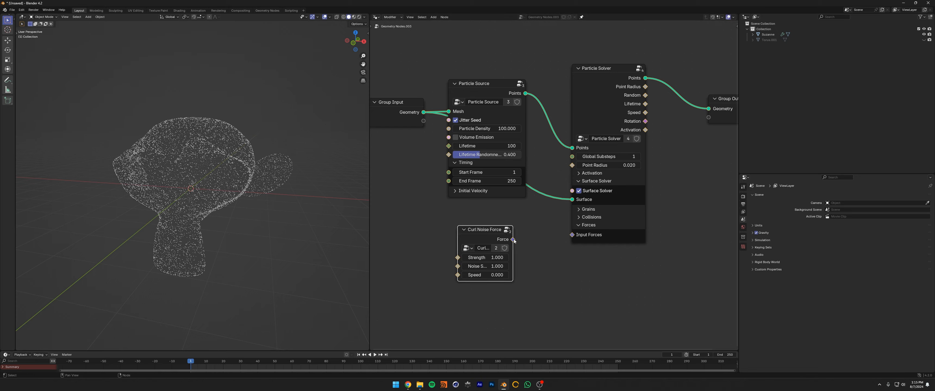
Play the surface simulation and inspect the curl noise motion on the monkey head from several sides.
middle_click_drag(252, 222, 276, 208)
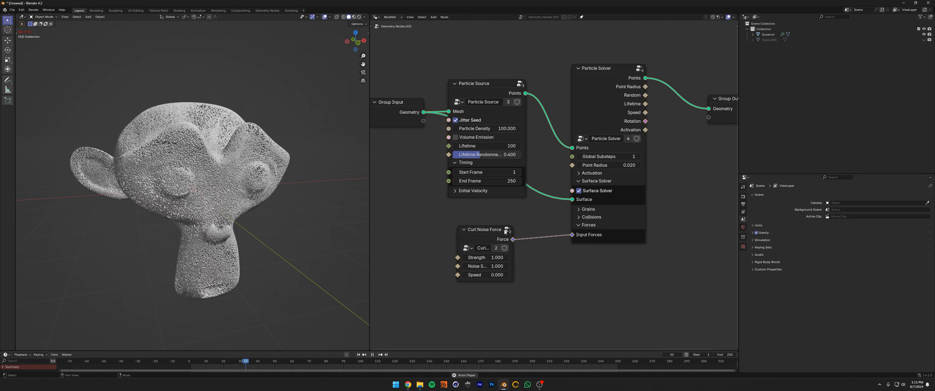
key("space")
middle_click_drag(278, 237, 222, 200)
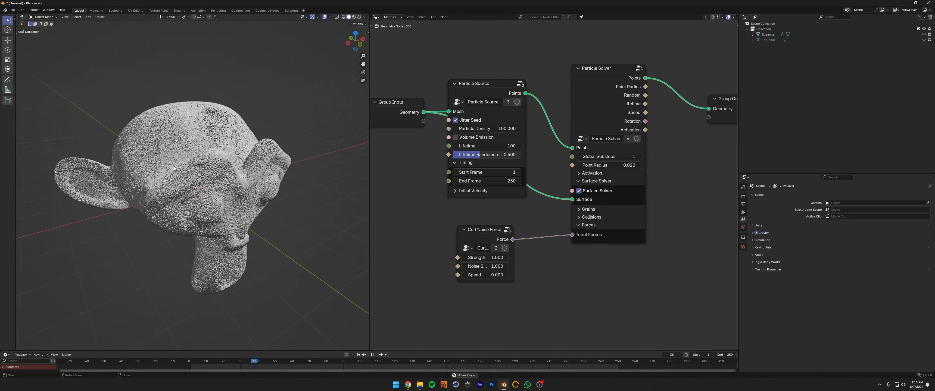
middle_click_drag(174, 168, 193, 170)
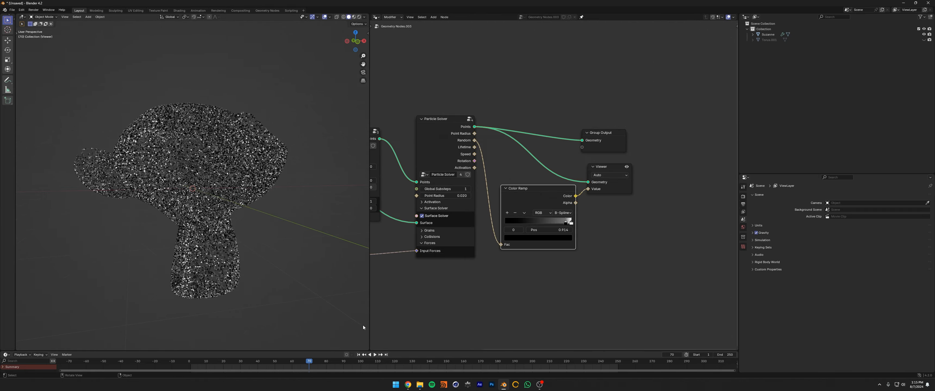
Replay the surface simulation from the first frame with the Color Ramp viewer preview.
left_click(358, 355)
key("space")
middle_click_drag(315, 221, 274, 208)
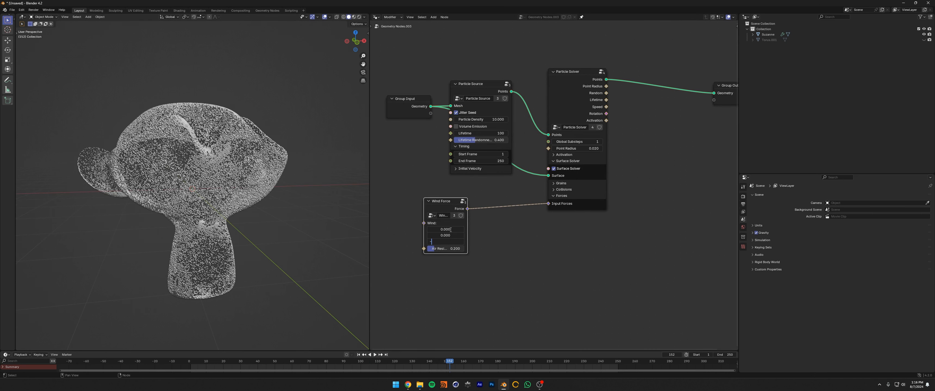
Insert a Vector Math Add node between the Wind Force and the solver's Input Forces.
key("shift+a")
type("ve ma")
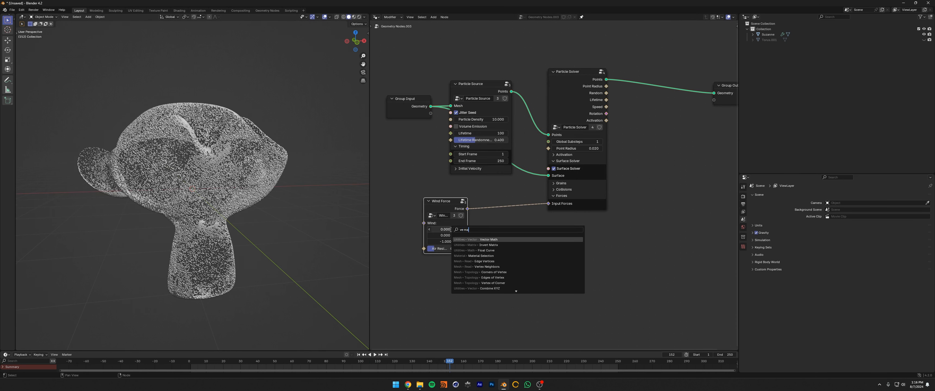
key("Return")
left_click(477, 201)
Add a Turbulence Force node below the Wind Force and connect it to the Add node's second vector input.
key("shift+a")
type("turbu")
key("Return")
left_click(471, 273)
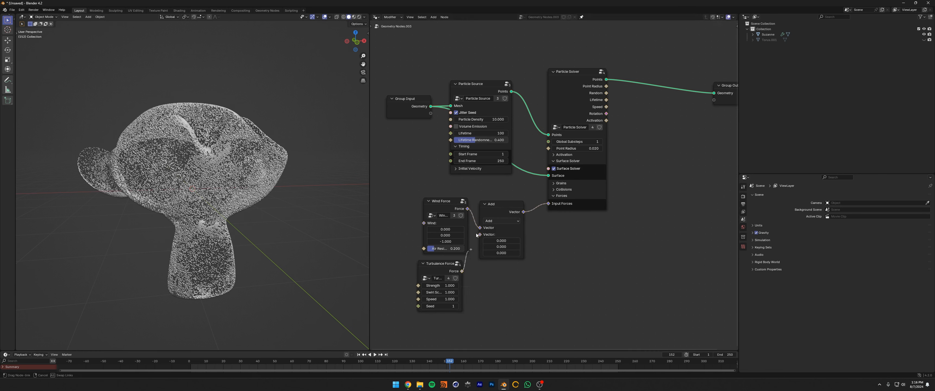
Play the combined wind and turbulence surface simulation from the first frame and inspect the flow.
left_click(358, 354)
key("space")
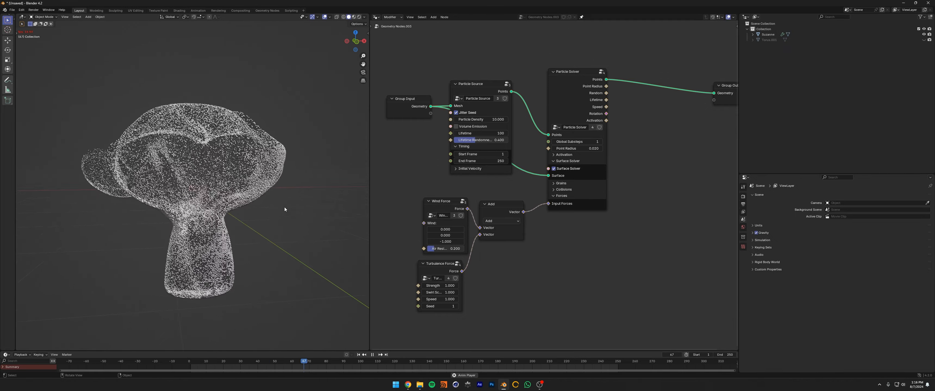
middle_click_drag(277, 210, 250, 206)
key("space")
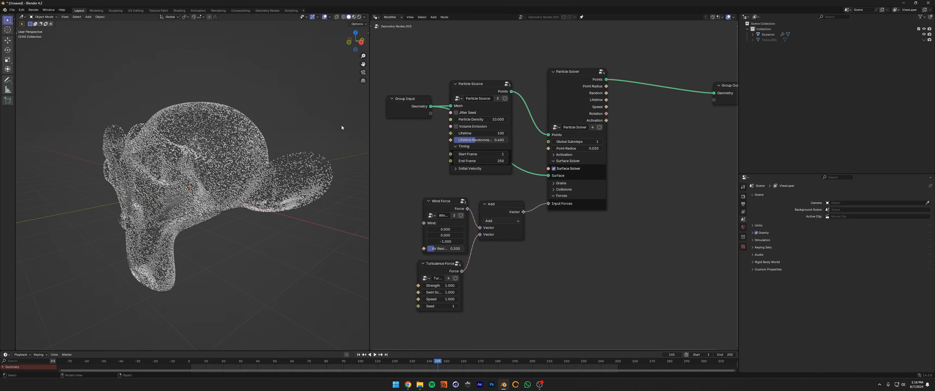
Replay the surface simulation from the first frame with Jitter Seed disabled.
left_click(359, 354)
key("space")
middle_click_drag(274, 220, 308, 190)
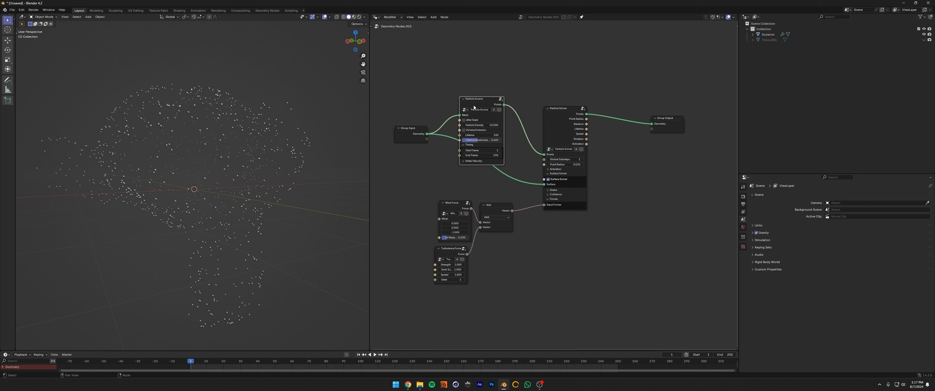
Delete the Wind Force, Turbulence Force and Add nodes, and disconnect and reposition the Particle Source and Group Input nodes.
left_click_drag(473, 107, 473, 118)
left_click_drag(473, 228, 512, 270)
key("x")
left_click_drag(410, 150, 405, 172)
left_click_drag(485, 109, 484, 101)
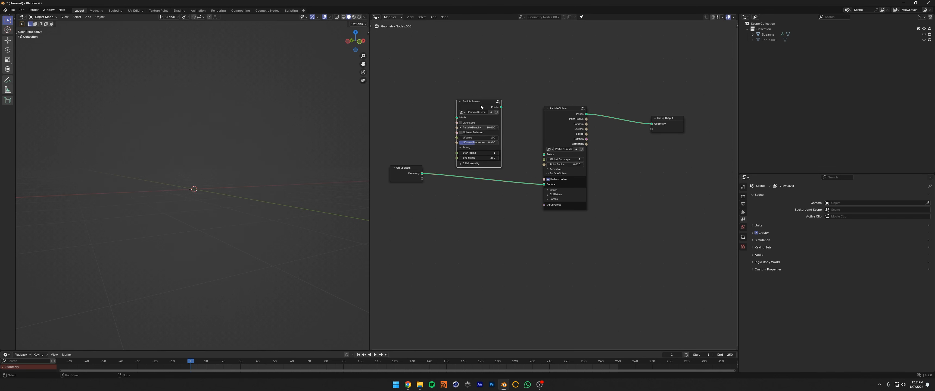
Expand the Particle Solver's Collisions settings and reroute the Group Input geometry from Surface to Collisions.
scroll(508, 163, "up", 2)
left_click(546, 198)
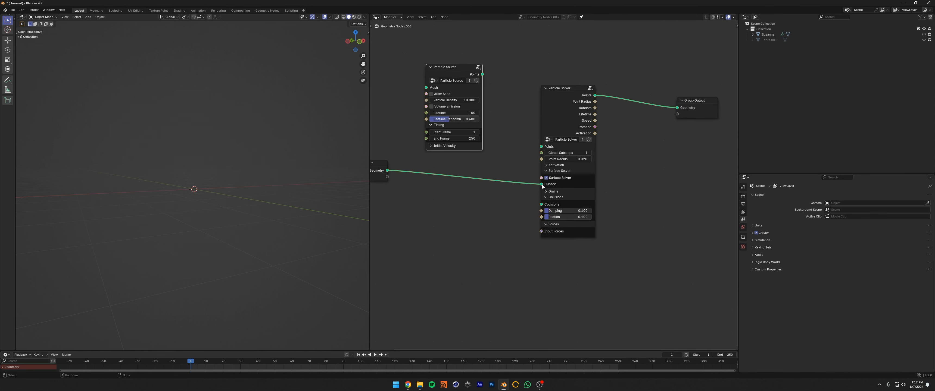
middle_click_drag(533, 200, 569, 233)
Add an Ico Sphere node as the emitting mesh for the Particle Source.
key("shift+a")
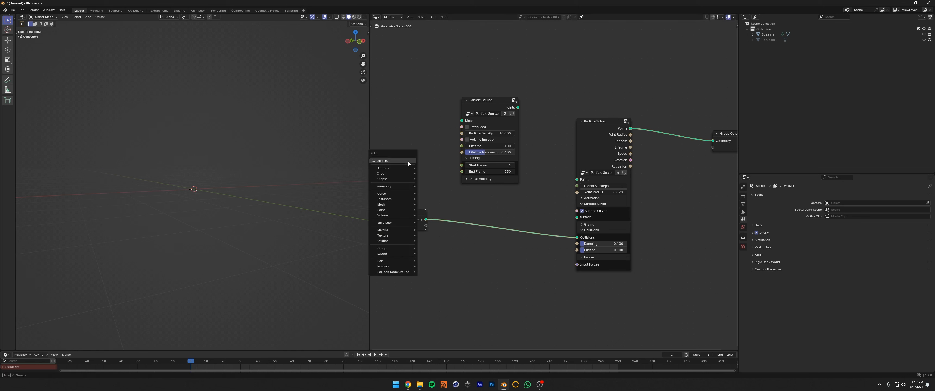
type("ico")
key("Return")
left_click(409, 164)
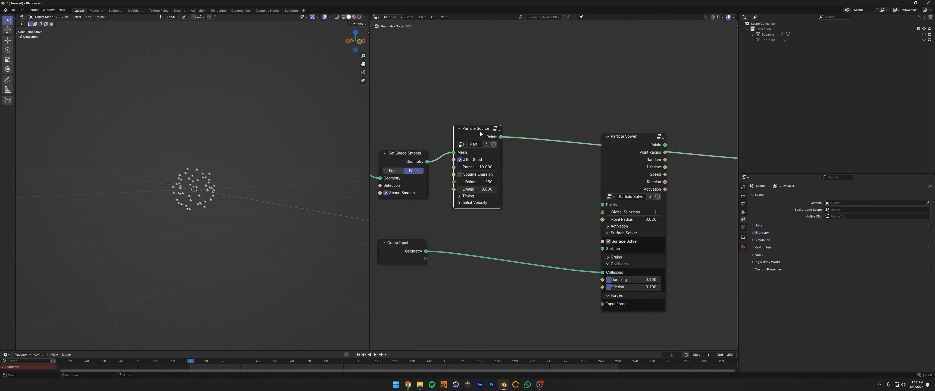
Enable Volume Emission on the Particle Source with a density of 100, feed a Turbulence Force into the solver, and play the simulation.
scroll(472, 169, "up", 2)
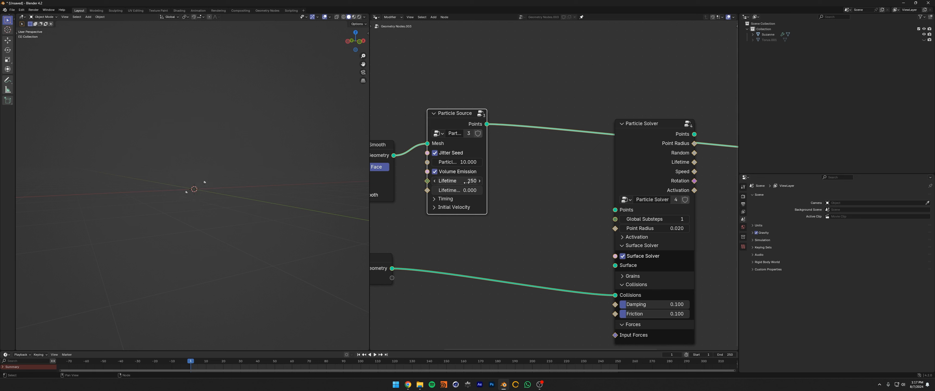
scroll(451, 155, "down", 1)
left_click_drag(578, 206, 577, 202)
middle_click_drag(578, 177, 456, 165)
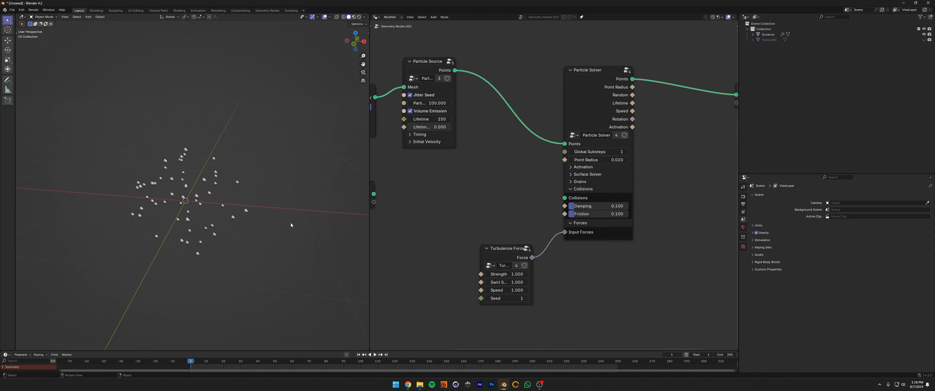
key("space")
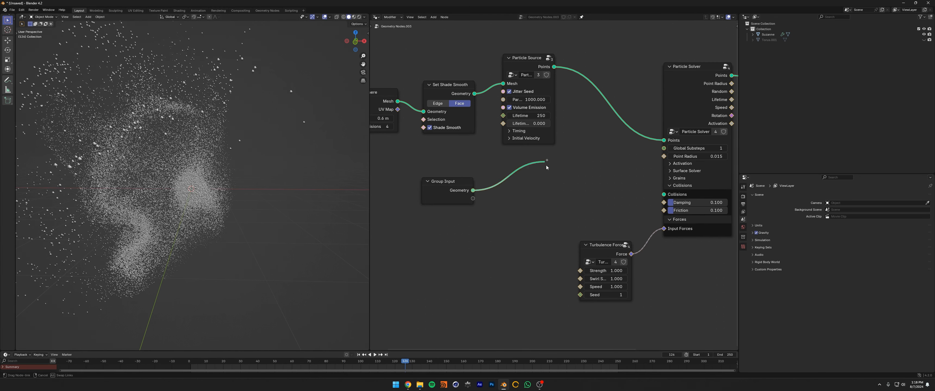
Connect the Group Input geometry to the solver's Collisions input and replay the simulation from the first frame.
left_click_drag(663, 193, 664, 195)
middle_click_drag(243, 172, 360, 330)
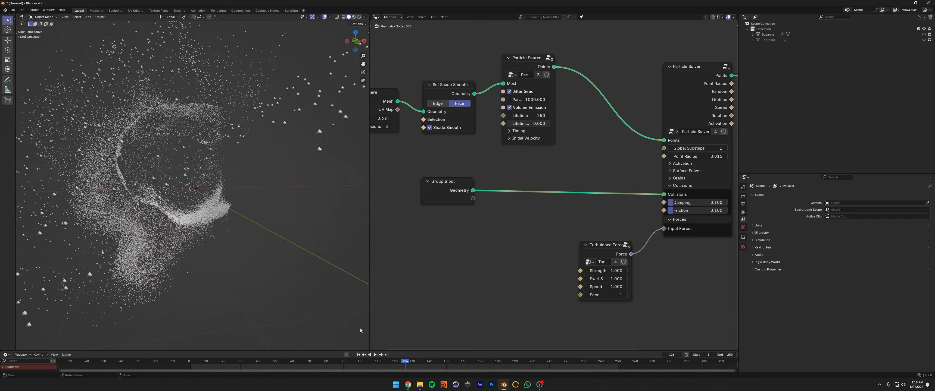
left_click(357, 356)
scroll(187, 141, "up", 2)
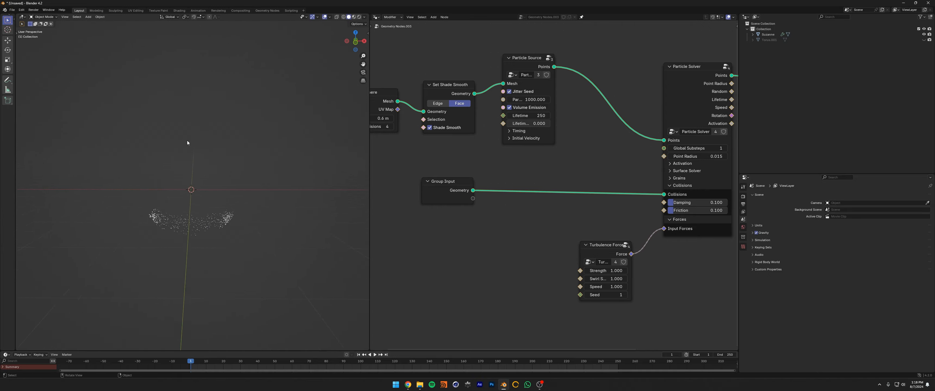
middle_click_drag(150, 258, 159, 259)
key("space")
key("space")
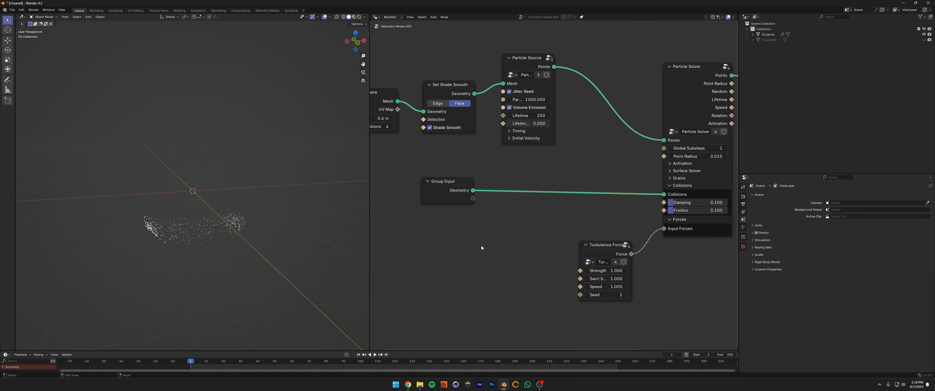
Select Suzanne and turn off the viewport display of its GeometryNodes modifier.
scroll(624, 182, "down", 4)
middle_click_drag(624, 182, 605, 183)
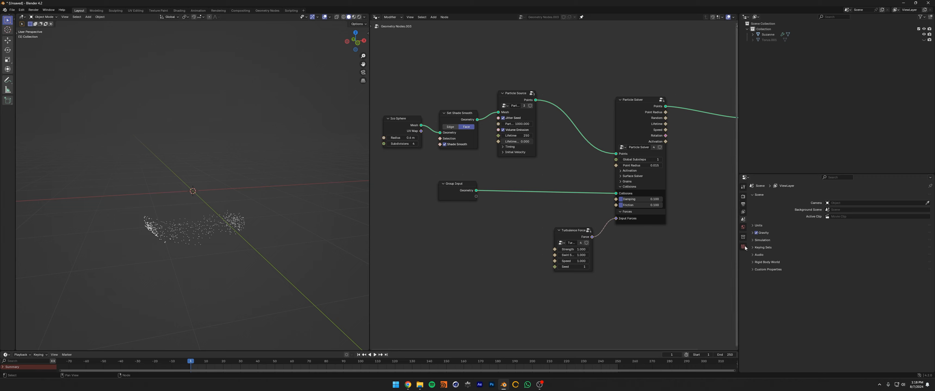
left_click(768, 35)
left_click(905, 204)
middle_click_drag(239, 180, 226, 171)
scroll(226, 170, "down", 5)
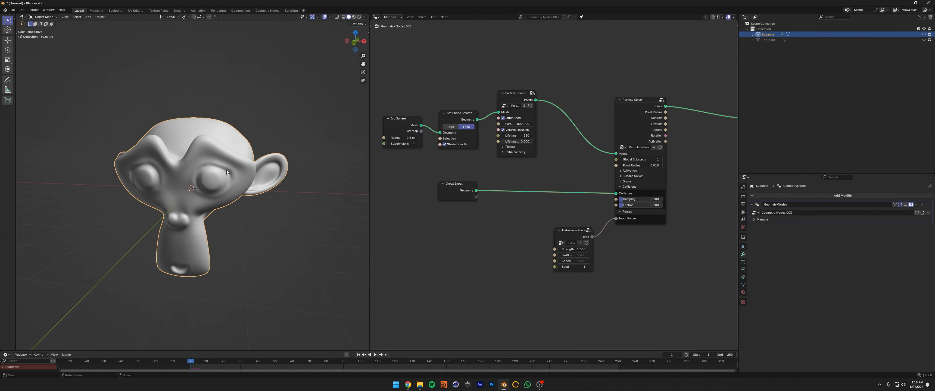
key("Tab")
scroll(250, 176, "up", 3)
scroll(250, 176, "up", 2)
key("a")
scroll(262, 175, "down", 4)
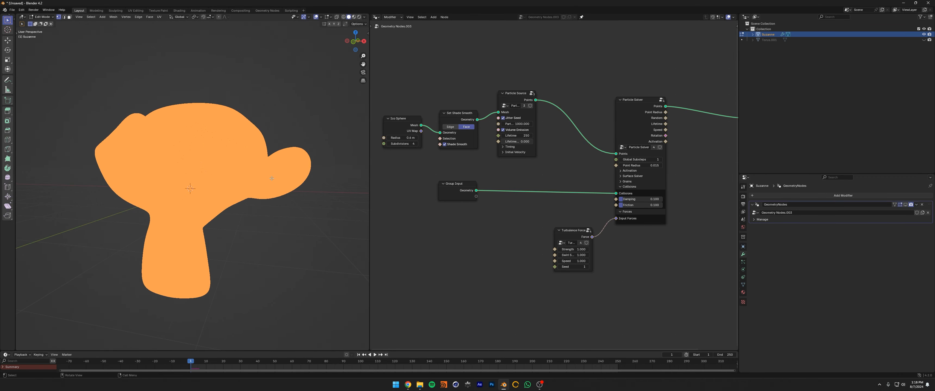
key("Tab")
Add and apply a modifier on the monkey head, and recalculate the normals of its whole mesh in Edit Mode.
right_click(765, 206)
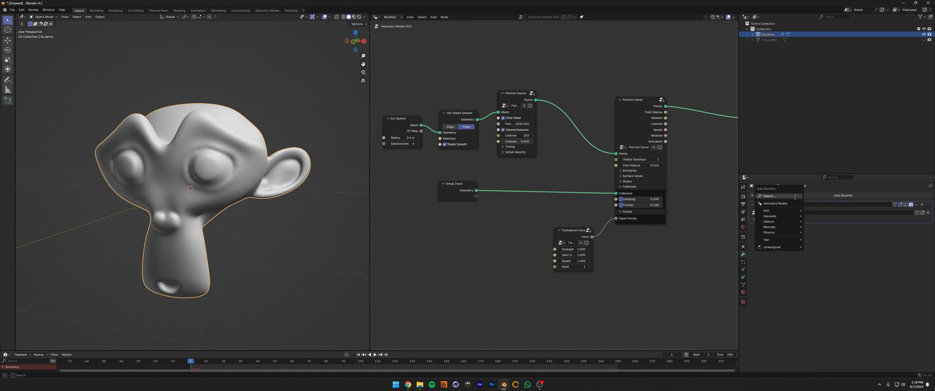
left_click(795, 196)
key("Tab")
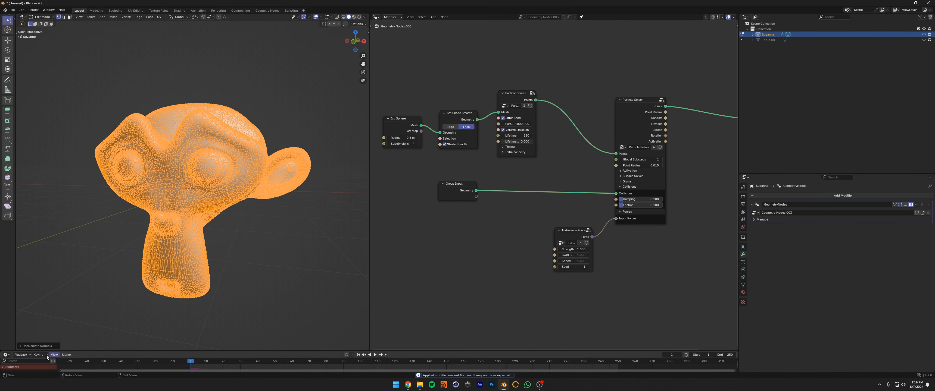
left_click(51, 344)
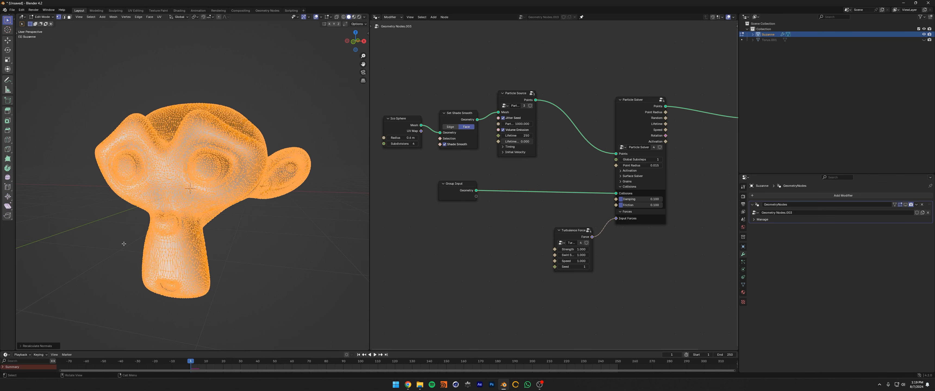
key("Tab")
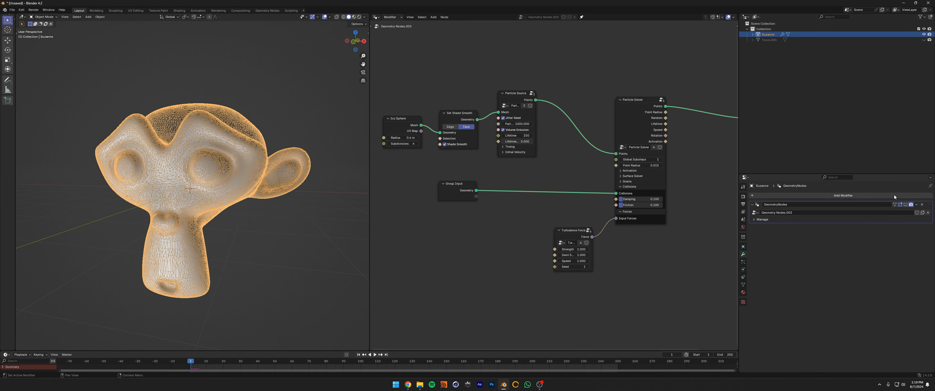
Re-enable the GeometryNodes modifier in the viewport, deselect the monkey head, and play the collision simulation.
left_click(905, 204)
left_click(273, 156)
middle_click_drag(274, 155, 281, 157)
scroll(280, 155, "up", 2)
key("space")
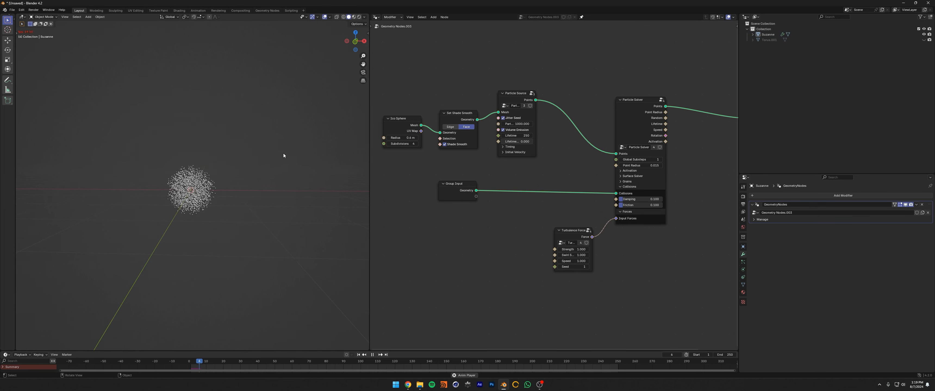
middle_click_drag(281, 153, 254, 171)
scroll(245, 197, "down", 1)
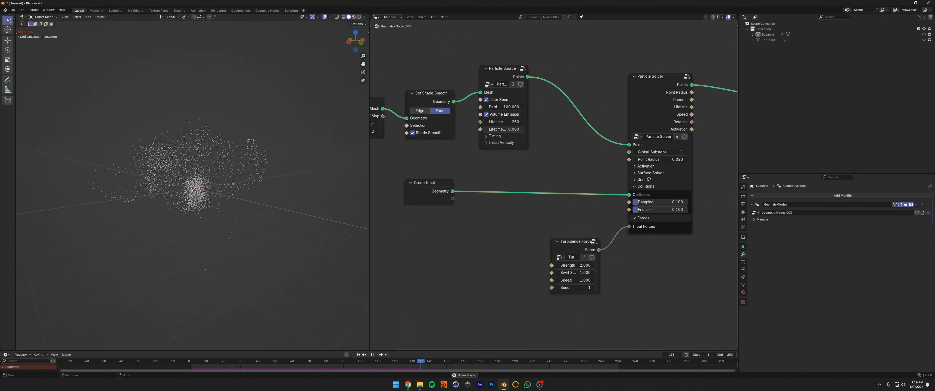
Set the Particle Solver's collision Damping to 0.591 and Friction to about 0.35, and inspect the playing simulation.
middle_click_drag(649, 179, 600, 183)
left_click_drag(607, 207, 623, 214)
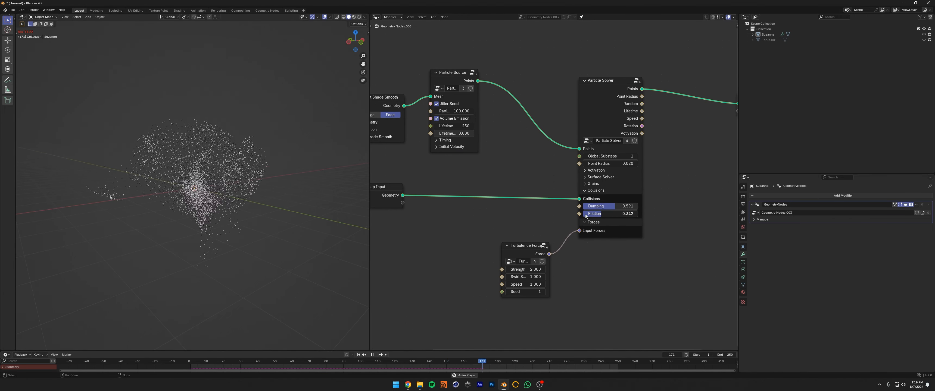
middle_click_drag(268, 191, 279, 173)
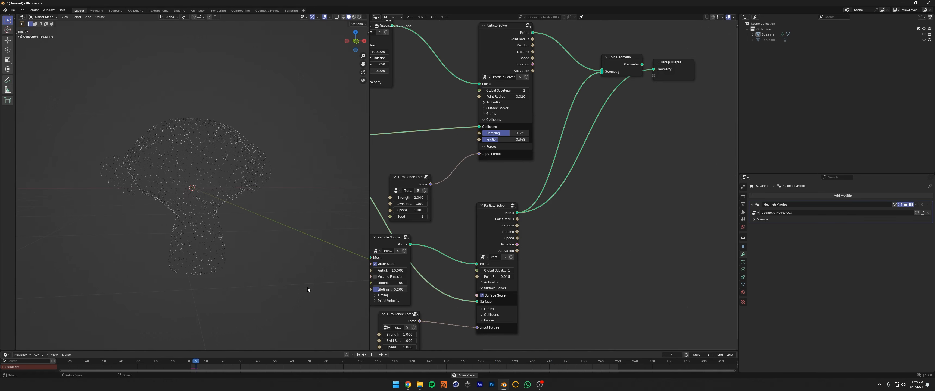
Connect Join Geometry to the Group Output and play the combined simulation of both solvers from the first frame.
middle_click_drag(649, 70, 591, 131)
left_click_drag(591, 131, 591, 131)
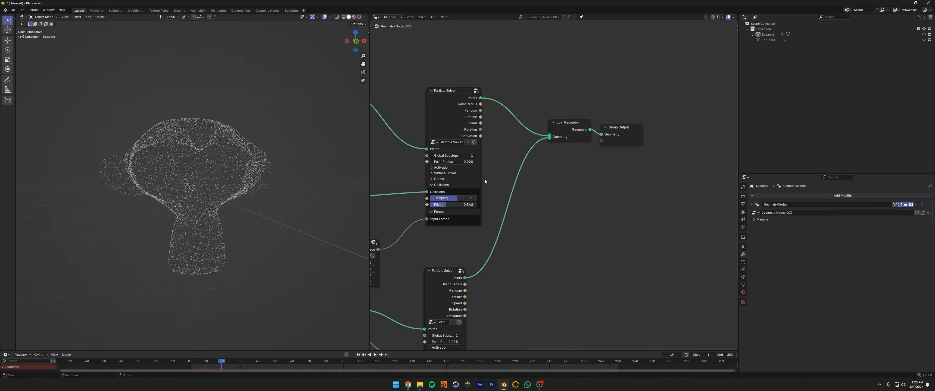
left_click(359, 355)
key("space")
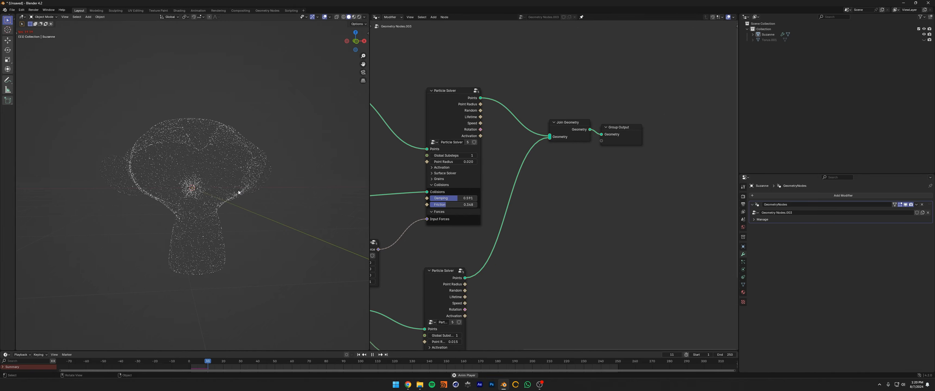
middle_click_drag(231, 202, 252, 190)
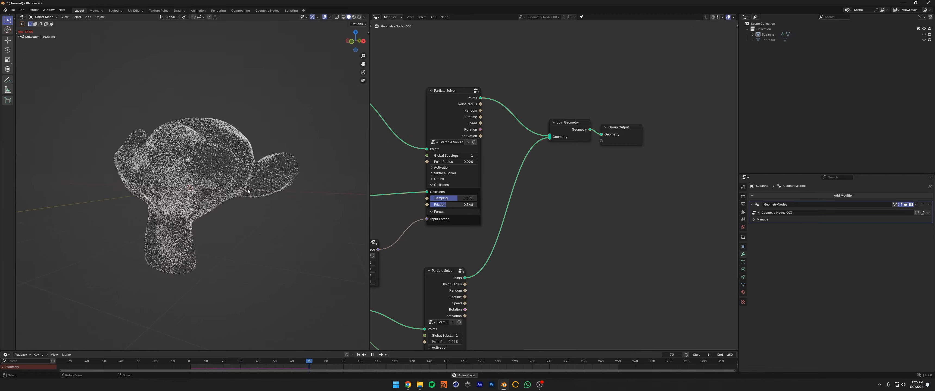
middle_click_drag(248, 193, 273, 180)
scroll(259, 180, "up", 1)
key("space")
scroll(660, 182, "down", 4)
scroll(653, 182, "down", 1)
middle_click_drag(597, 191, 617, 176)
scroll(555, 186, "down", 3)
middle_click_drag(497, 180, 552, 196)
scroll(551, 196, "up", 2)
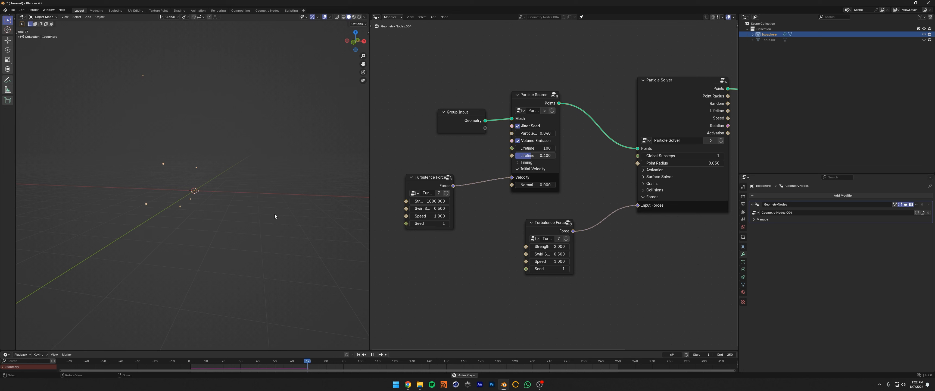
Insert an Instance on Points node between the icosphere setup's Particle Solver and the Group Output.
middle_click_drag(280, 210, 276, 208)
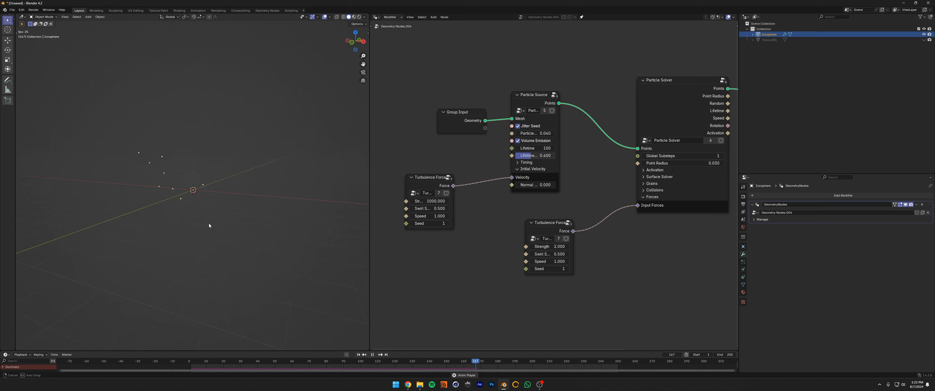
scroll(449, 217, "down", 1)
middle_click_drag(618, 195, 373, 243)
left_click_drag(579, 179, 667, 154)
key("shift+a")
mouse_move(555, 146)
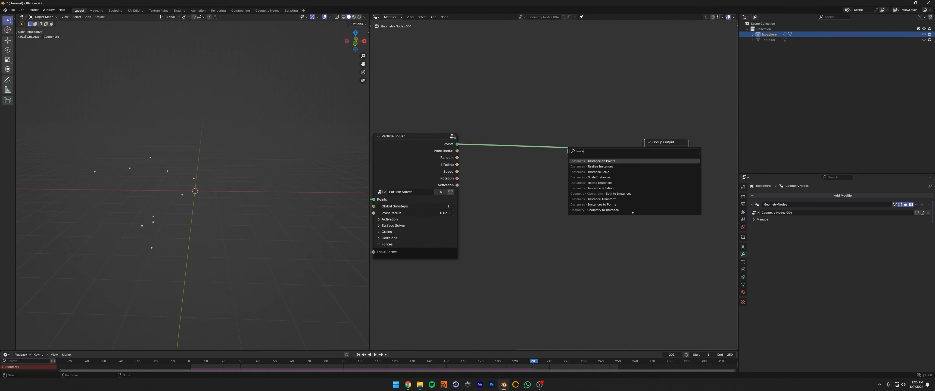
left_click(584, 147)
left_click(561, 139)
Add an Ico Sphere node beside the Instance on Points node.
key("shift+a")
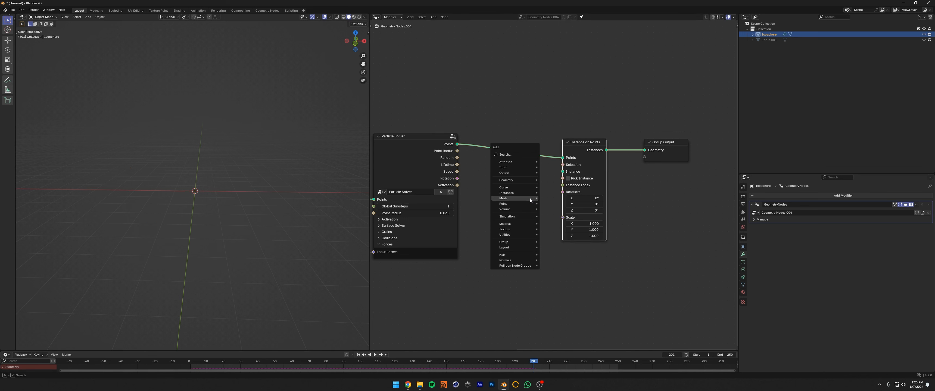
type("ico")
key("Return")
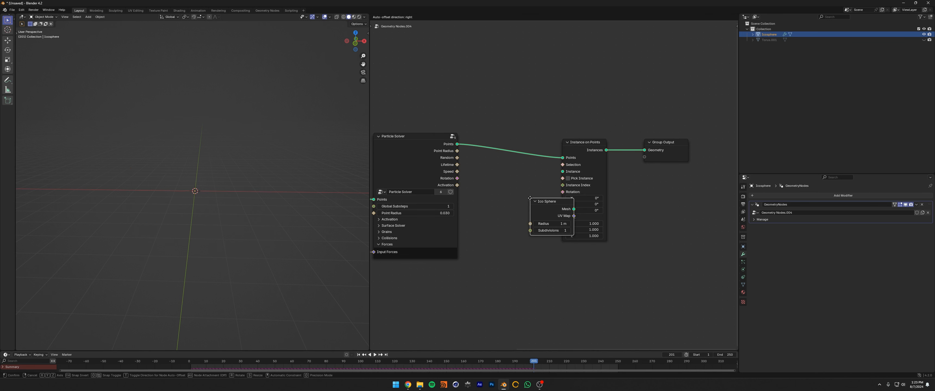
left_click(475, 198)
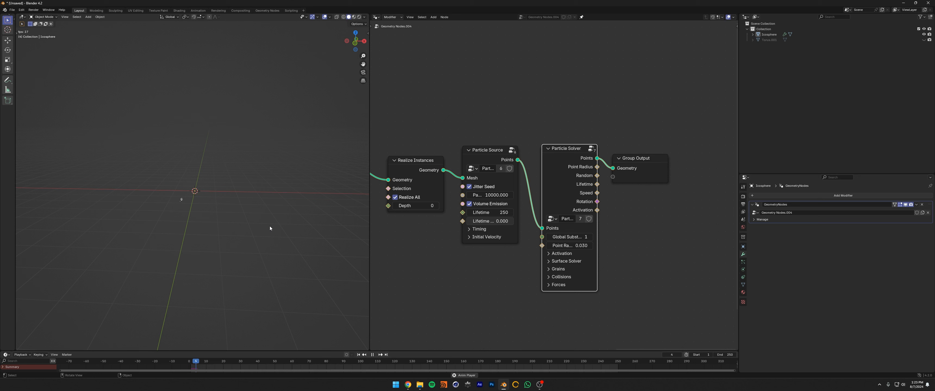
Set the second Particle Source to density 1000, no Volume Emission and 0.1 normal velocity, expand the solver's Forces, and replay.
key("space")
middle_click_drag(522, 277, 530, 234)
left_click(557, 244)
middle_click_drag(483, 199, 483, 201)
scroll(483, 201, "up", 1)
left_click(486, 206)
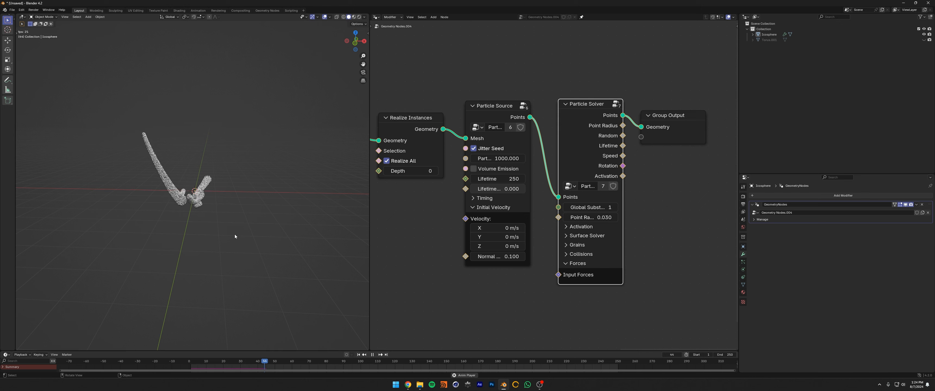
key("space")
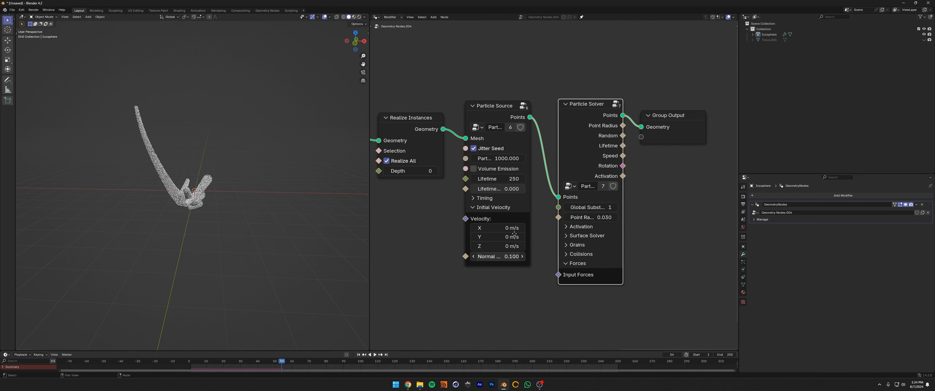
Add a Turbulence Force and a Wind Force of 1 along X, combined through an Add node into the solver's Input Forces.
middle_click_drag(527, 311, 527, 285)
key("shift+a")
type("tur")
key("Return")
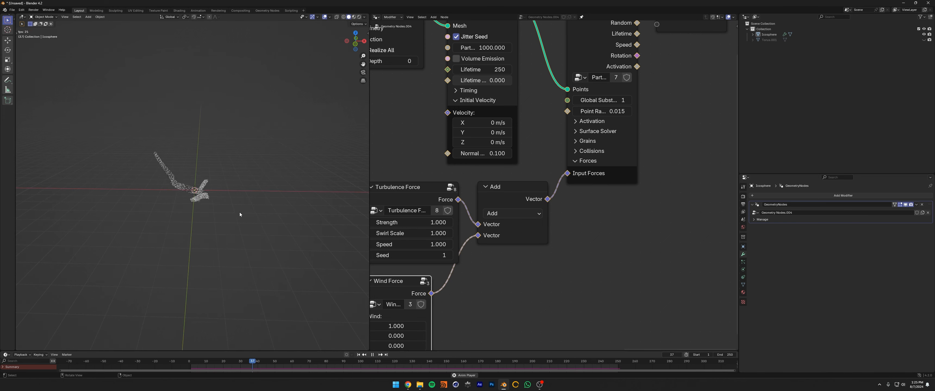
Stop playback and set the Particle Source's Lifetime to 100 with 0.5 lifetime randomness.
key("space")
middle_click_drag(485, 65, 496, 138)
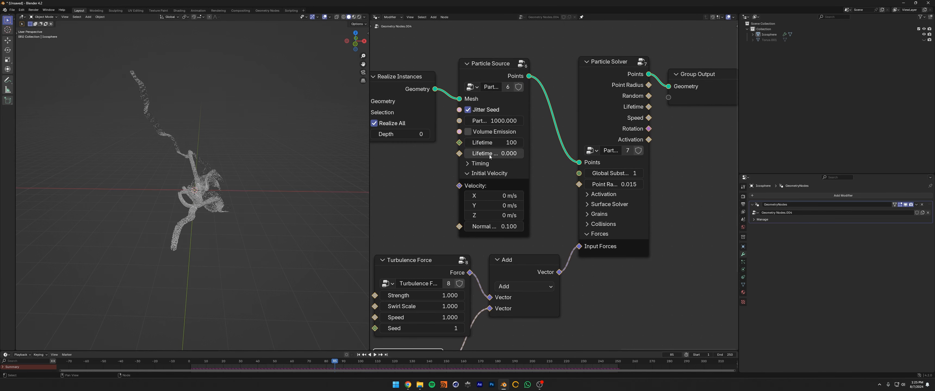
Insert a Set Point Radius node between Particle Solver and Group Output, with its Radius driven by the solver's Point Radius.
middle_click_drag(675, 105, 542, 132)
left_click_drag(542, 128, 687, 111)
key("shift+a")
type("set pi")
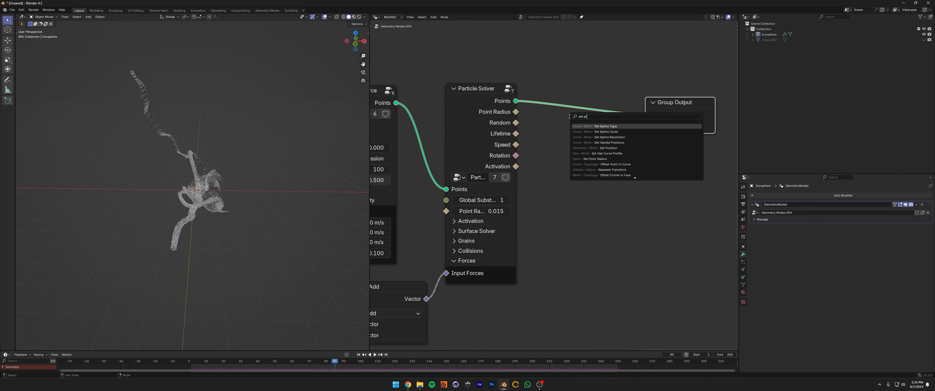
key("Return")
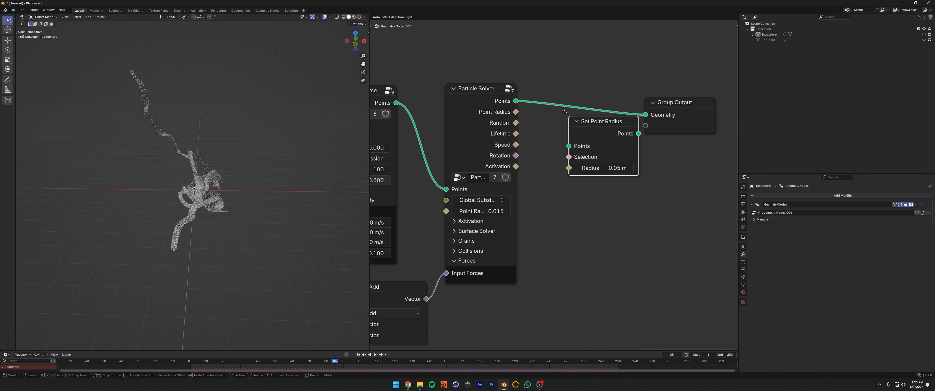
left_click(551, 87)
left_click_drag(515, 111, 563, 141)
left_click_drag(581, 97, 596, 109)
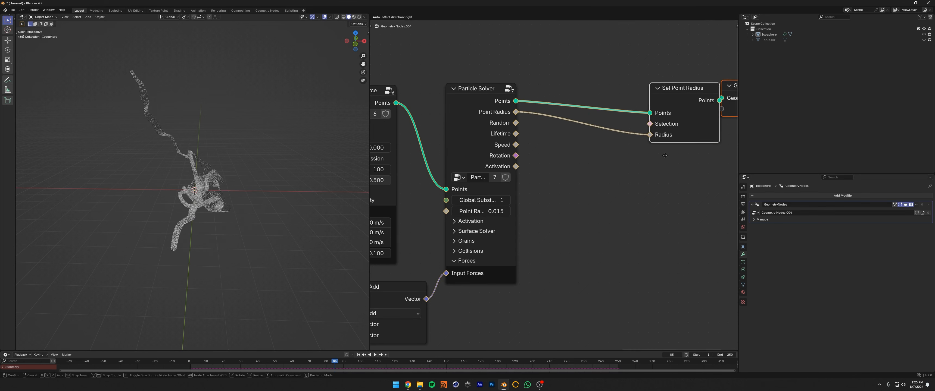
Insert a Math node set to Multiply on the link between Point Radius and the Set Point Radius node's Radius.
key("shift+a")
type("math")
key("Return")
left_click(525, 134)
left_click(493, 161)
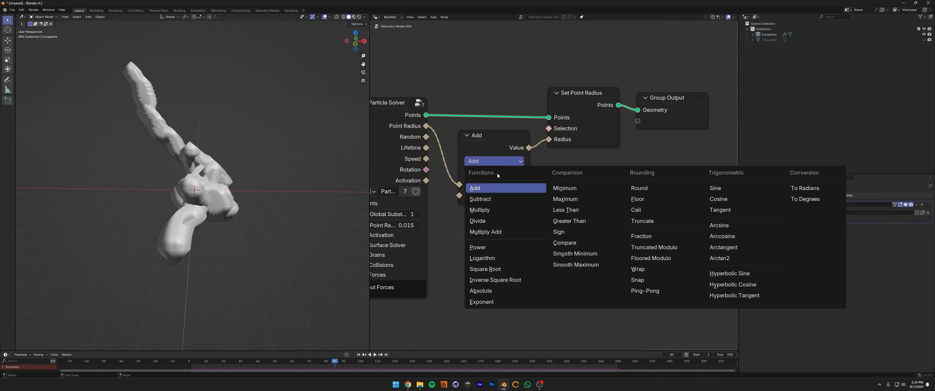
left_click(486, 204)
Connect the solver's Lifetime to the Multiply node's second Value and insert a Color Ramp on that link.
scroll(502, 90, "down", 3)
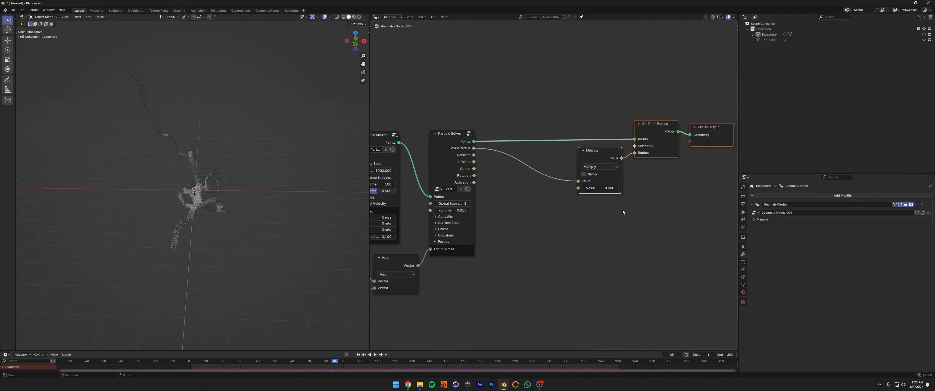
scroll(550, 185, "up", 2)
left_click_drag(445, 153, 587, 189)
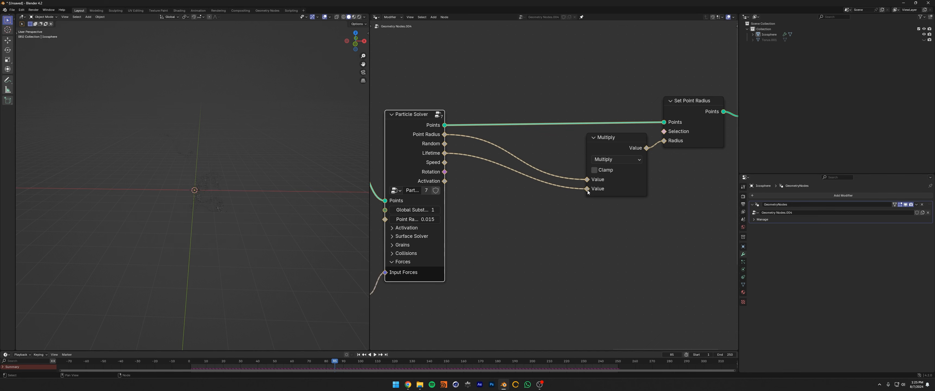
key("shift+a")
type("col")
key("Return")
left_click(481, 186)
Reverse the Color Ramp to run white to black, with the white stop at 0.568 and the black stop at the far end.
left_click_drag(516, 209, 506, 207)
left_click_drag(525, 232, 532, 238)
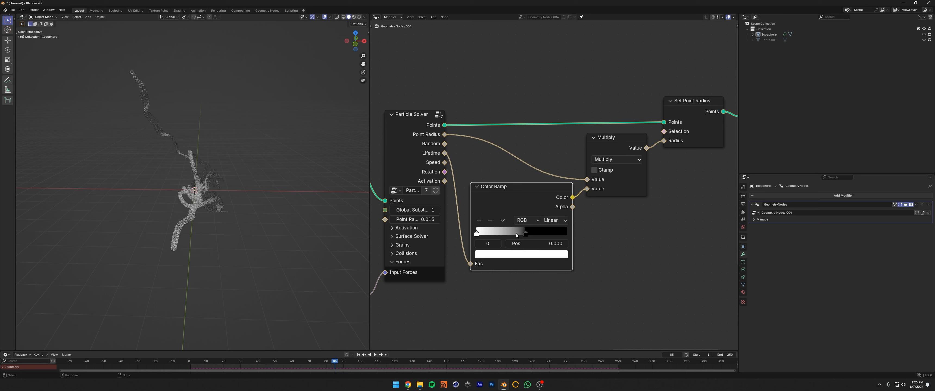
left_click_drag(516, 234, 566, 234)
left_click_drag(479, 233, 512, 233)
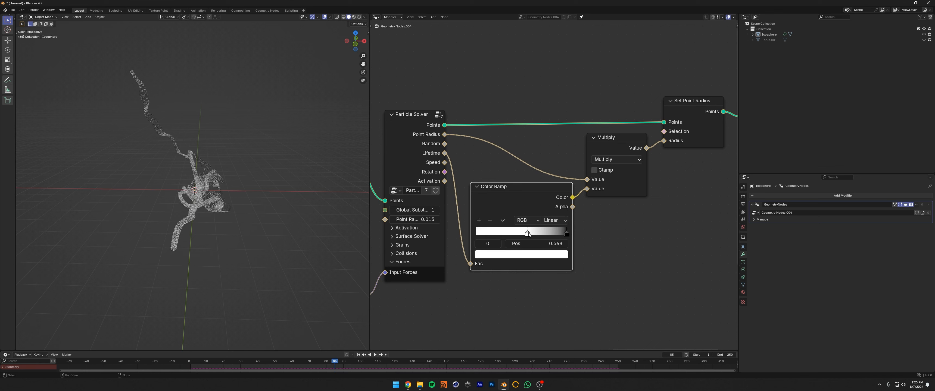
Replay the simulation from the start and examine the shrinking particle trails from several angles along with the full node tree.
left_click(359, 355)
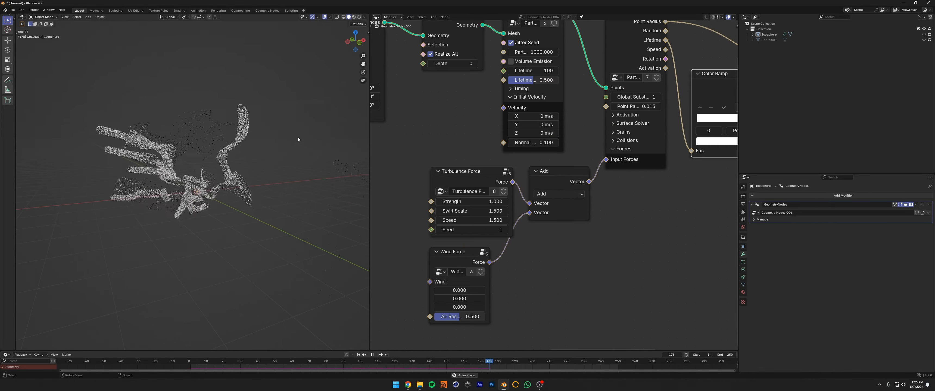
middle_click_drag(294, 136, 255, 152)
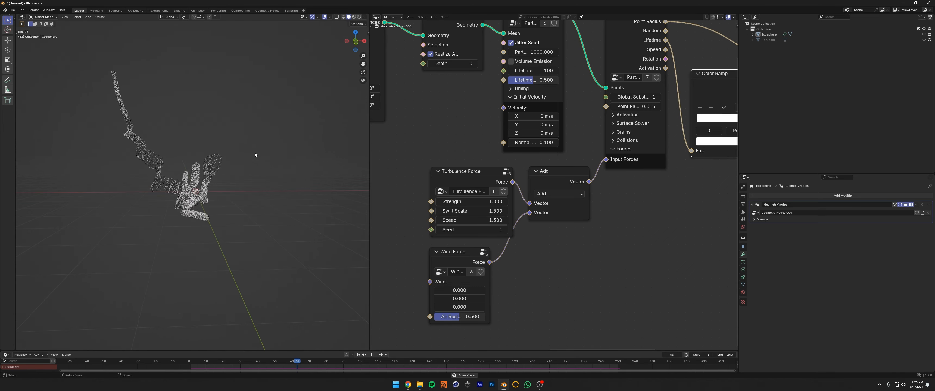
scroll(592, 143, "down", 4)
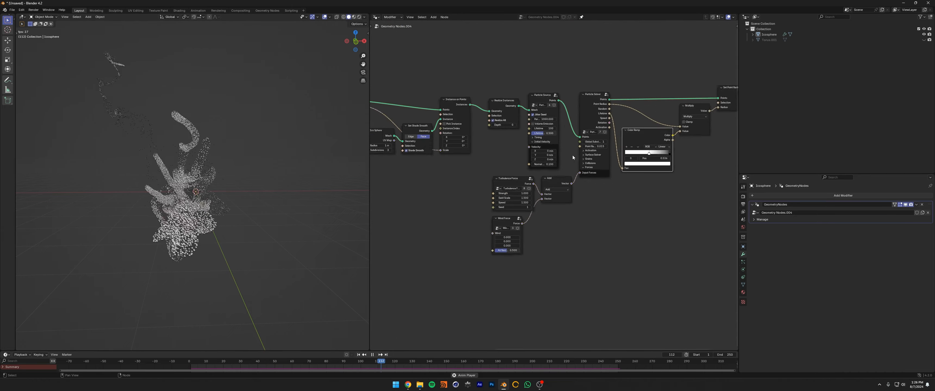
scroll(572, 157, "down", 4)
scroll(351, 164, "up", 5)
middle_click_drag(351, 164, 207, 168)
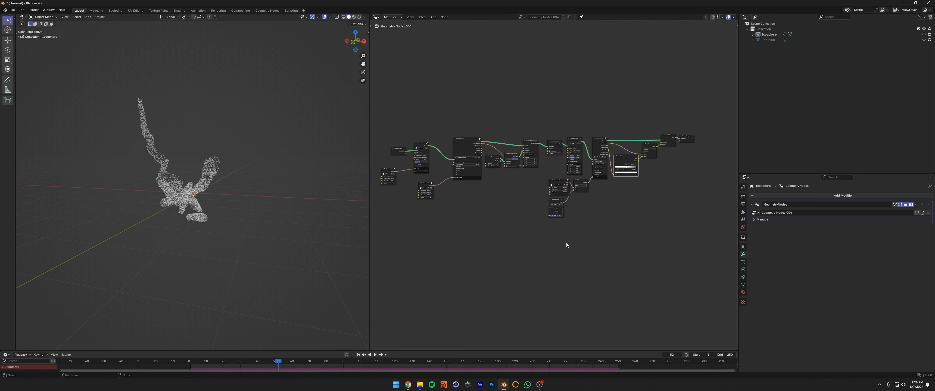
scroll(567, 244, "up", 2)
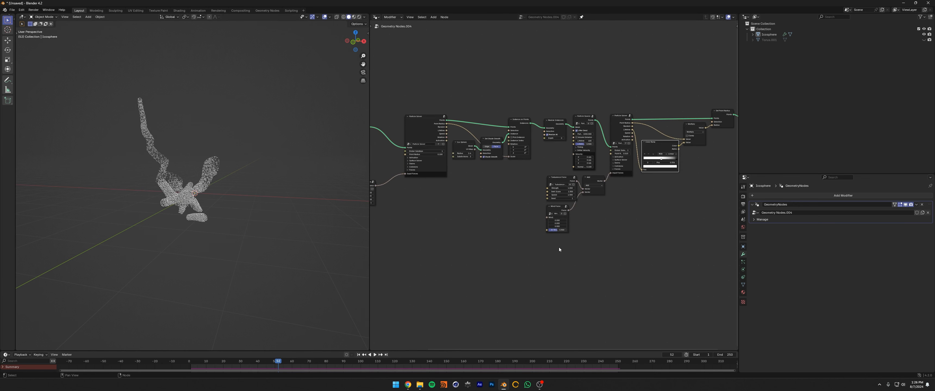